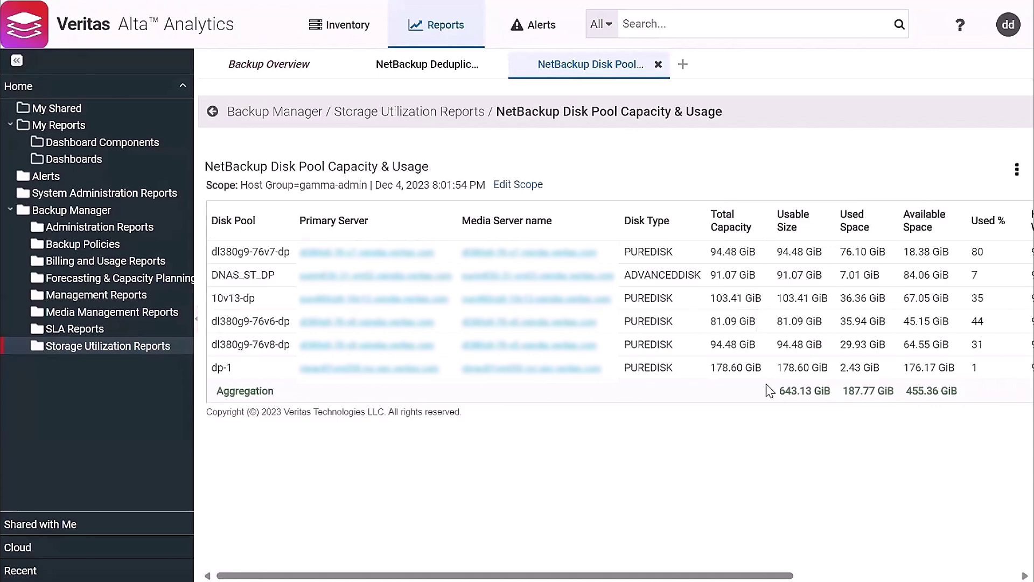
- Sort the disk pools by Used % from highest to lowest, then return to the Storage Utilization Reports list
left_click(983, 224)
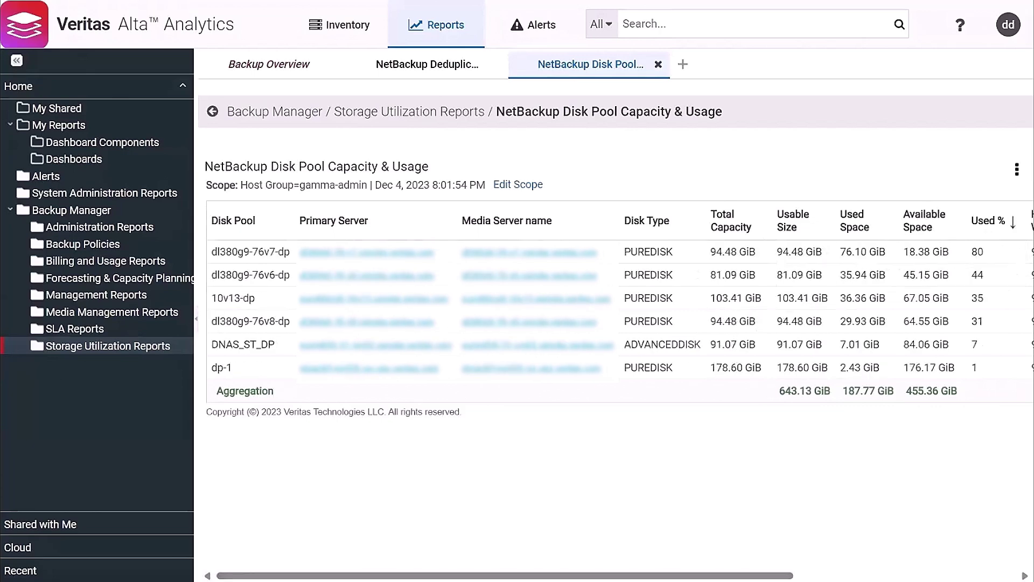
left_click(108, 346)
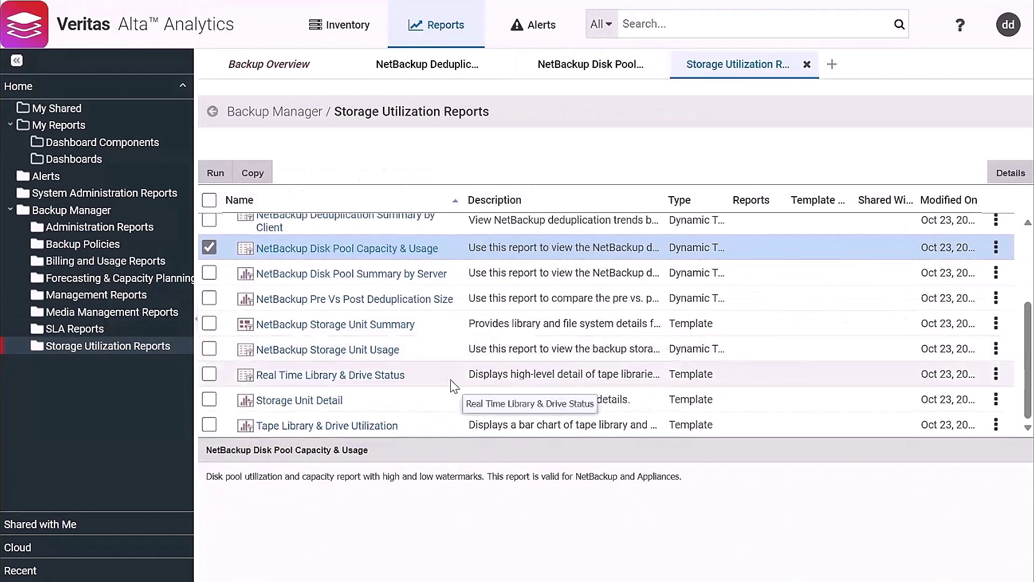
- Generate the NetBackup Policies report for scope gamma-admin, listing 136 policies
scroll(454, 386, "up", 2)
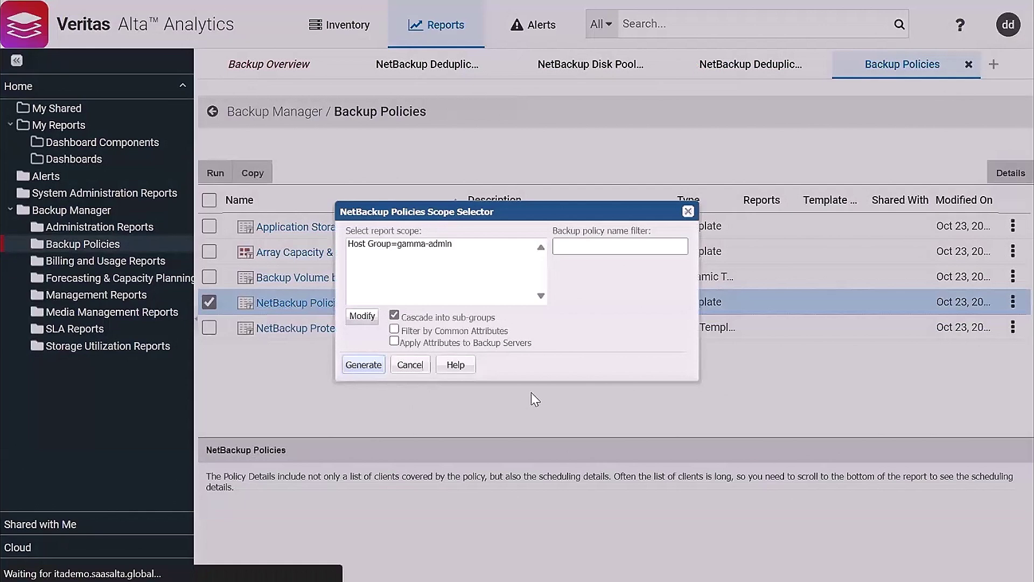
left_click(370, 358)
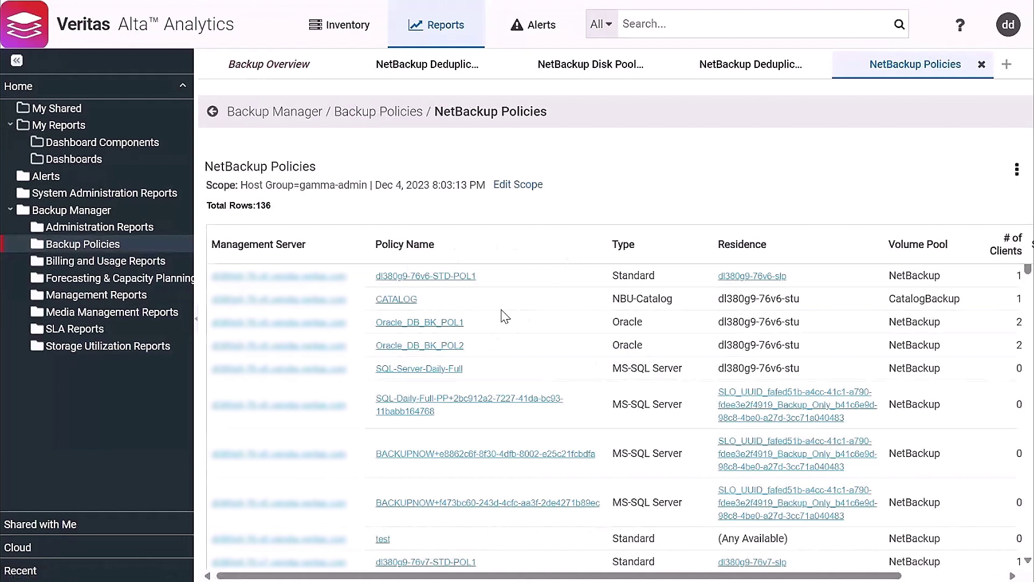
- Open Oracle_DB_BK_POL1 details in a new tab and review its Residence, Effective Date and WHOLE_DATABASE include path
left_click(416, 324)
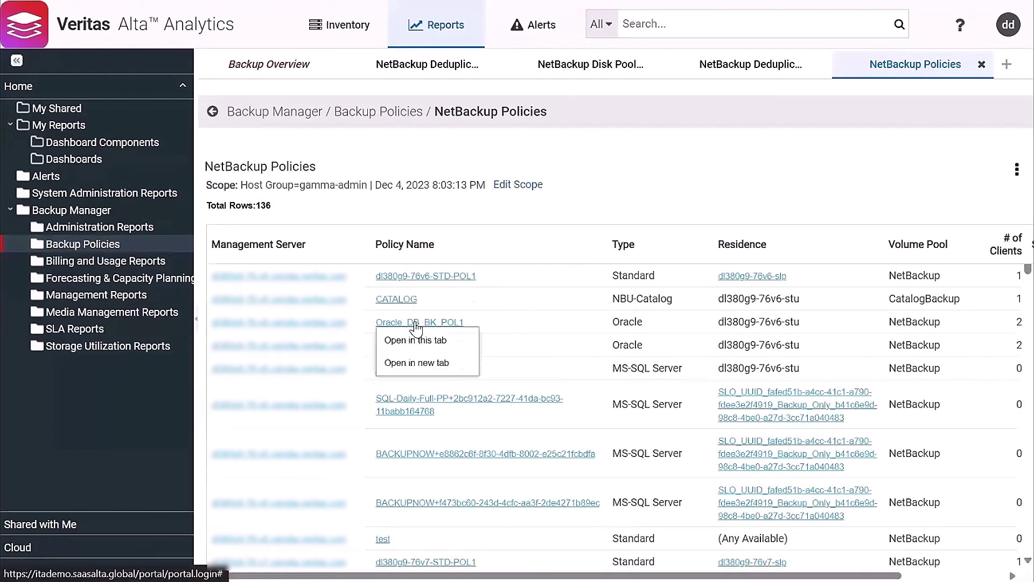
left_click(416, 358)
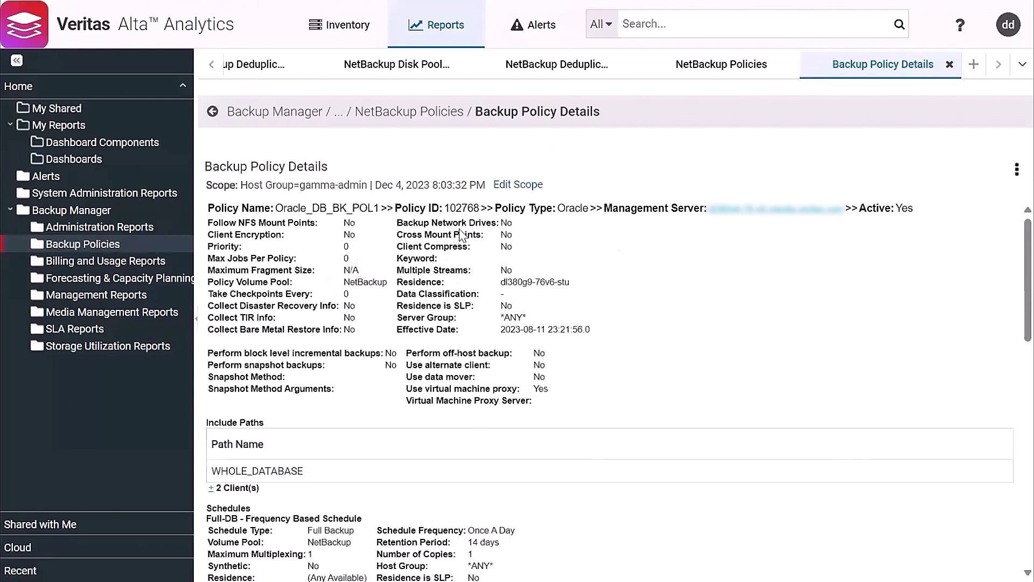
left_click_drag(414, 282, 458, 284)
left_click_drag(429, 330, 454, 337)
scroll(235, 371, "down", 2)
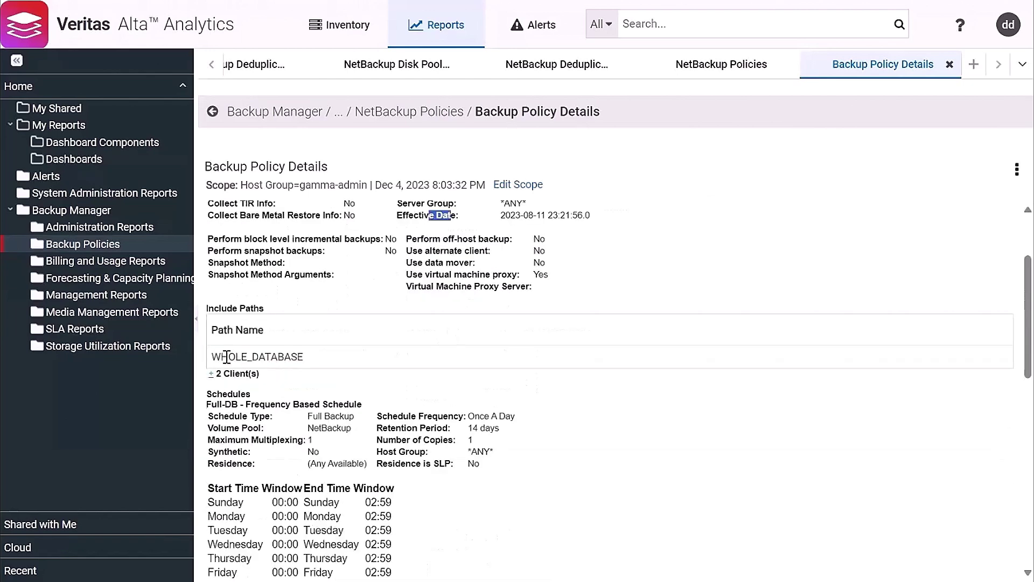
left_click_drag(226, 357, 304, 360)
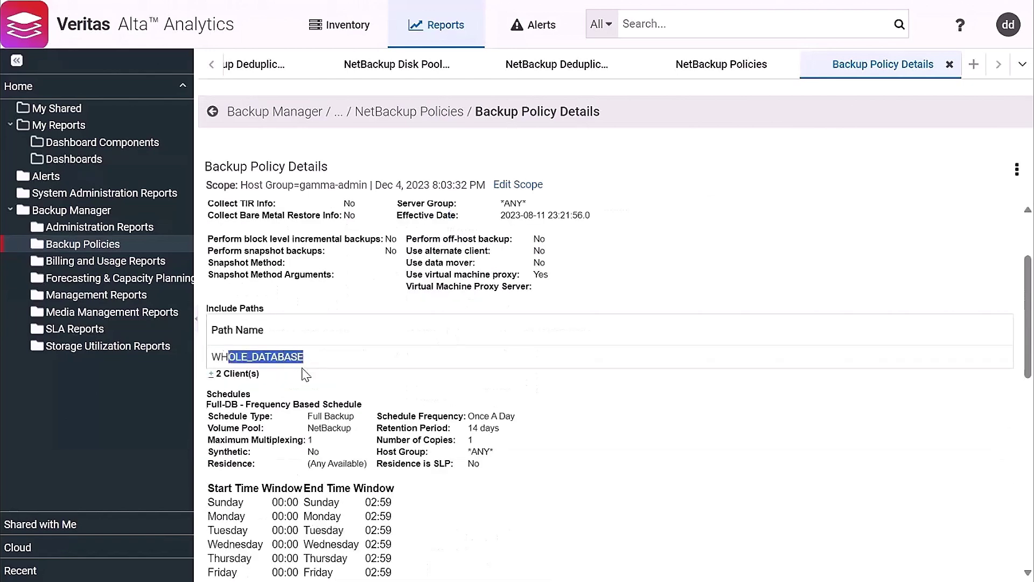
- Expand the policy's 2 clients and browse its schedules, noting the Full-DB Once A Day schedule
left_click(211, 375)
scroll(461, 365, "down", 2)
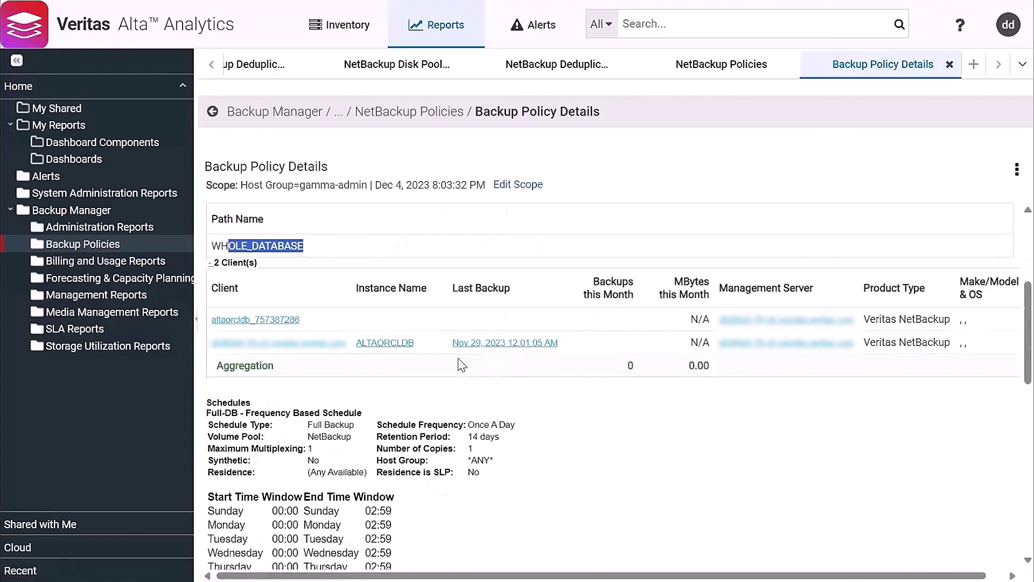
scroll(480, 240, "down", 2)
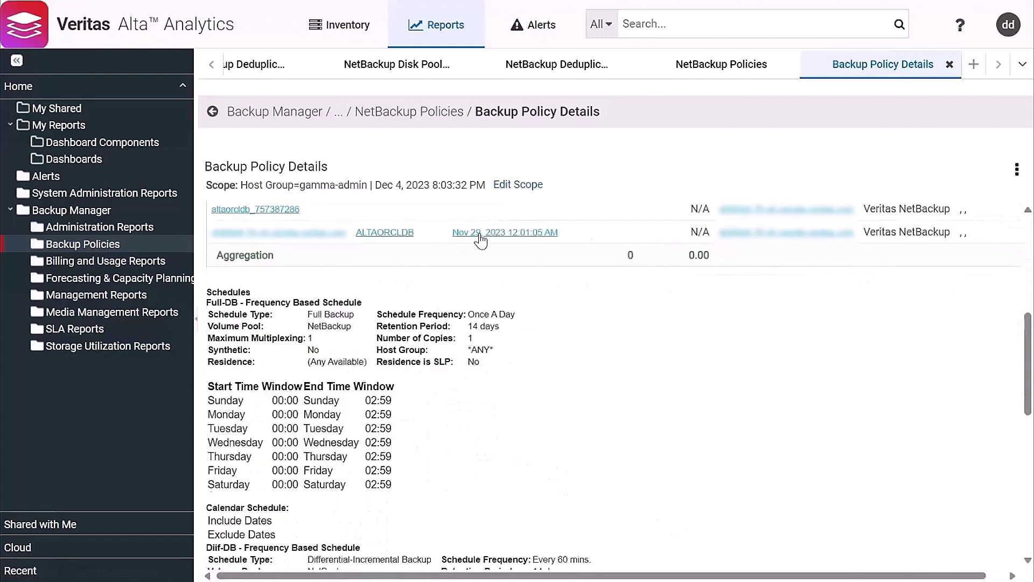
scroll(376, 385, "down", 1)
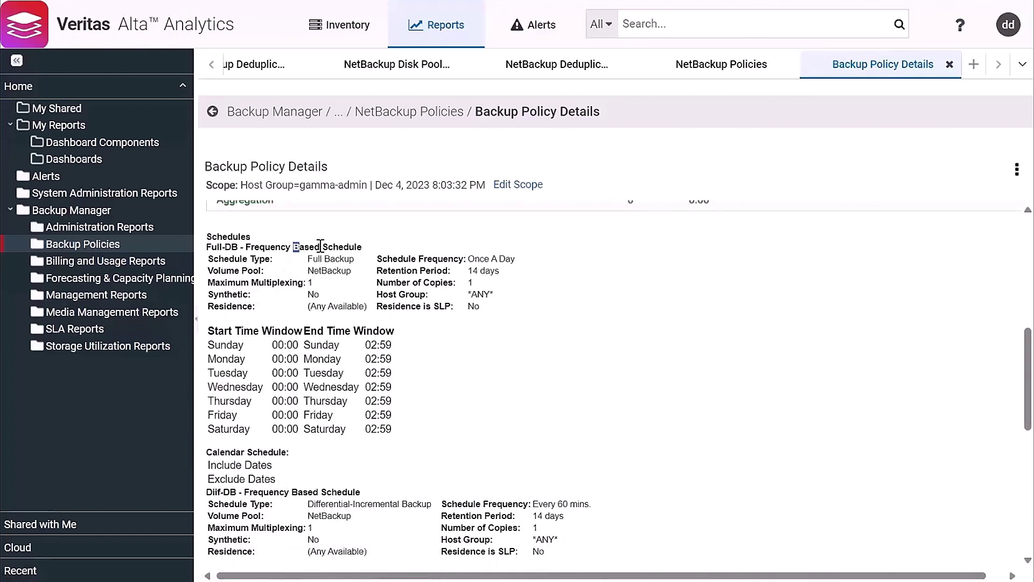
left_click_drag(294, 247, 338, 246)
mouse_move(491, 259)
left_mouse_down()
mouse_move(516, 259)
mouse_move(489, 273)
left_mouse_up()
scroll(629, 386, "down", 8)
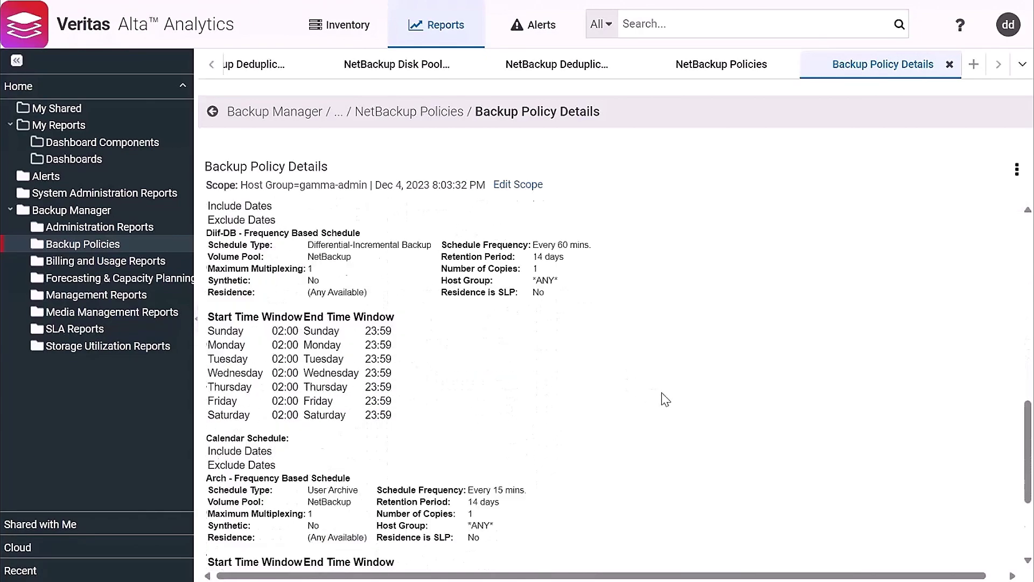
scroll(665, 399, "down", 4)
scroll(660, 407, "down", 2)
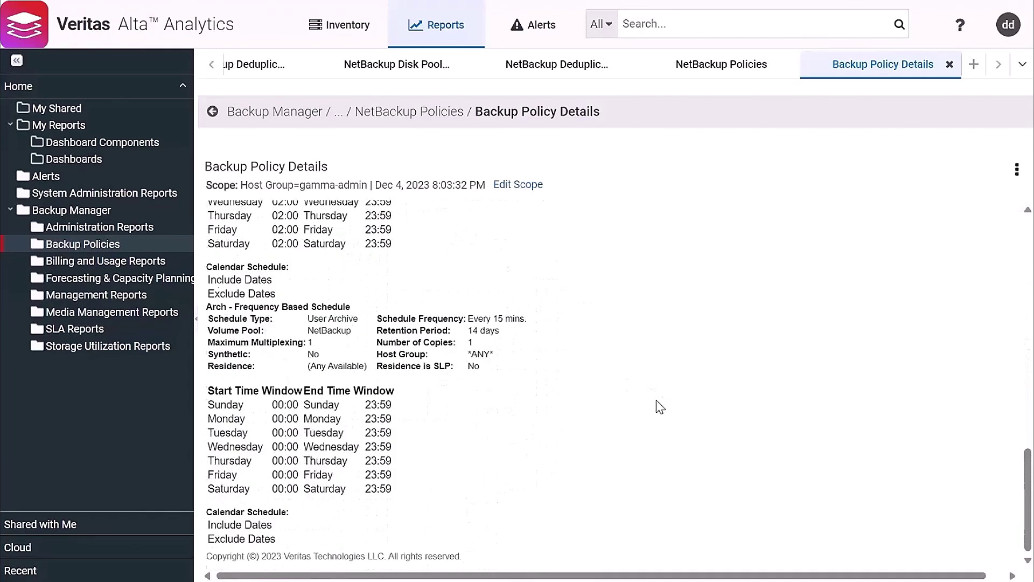
scroll(660, 406, "up", 15)
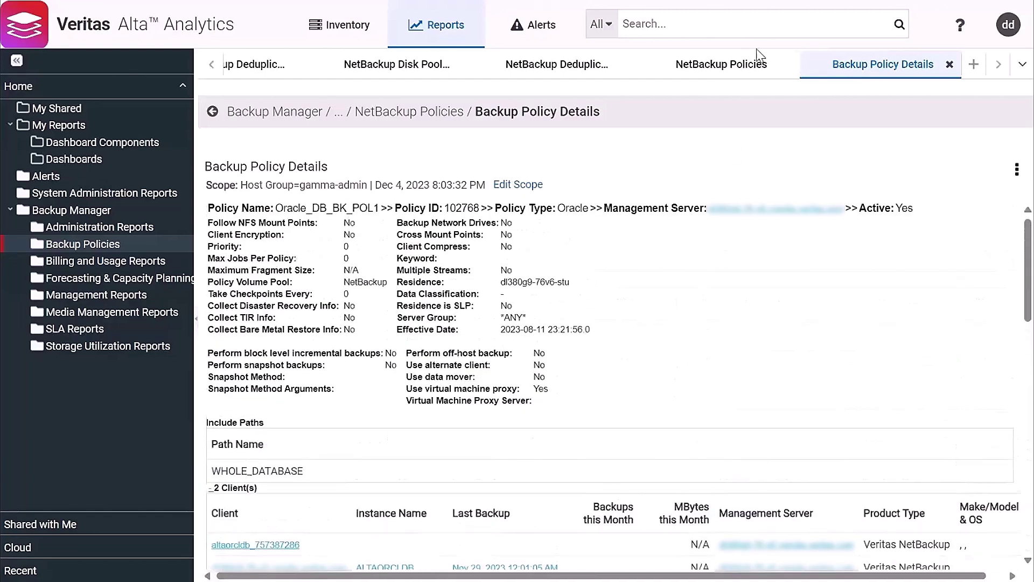
- Open the CATALOG policy details in a new tab, then show the Billing and Usage Reports list
left_click(722, 64)
left_click(399, 300)
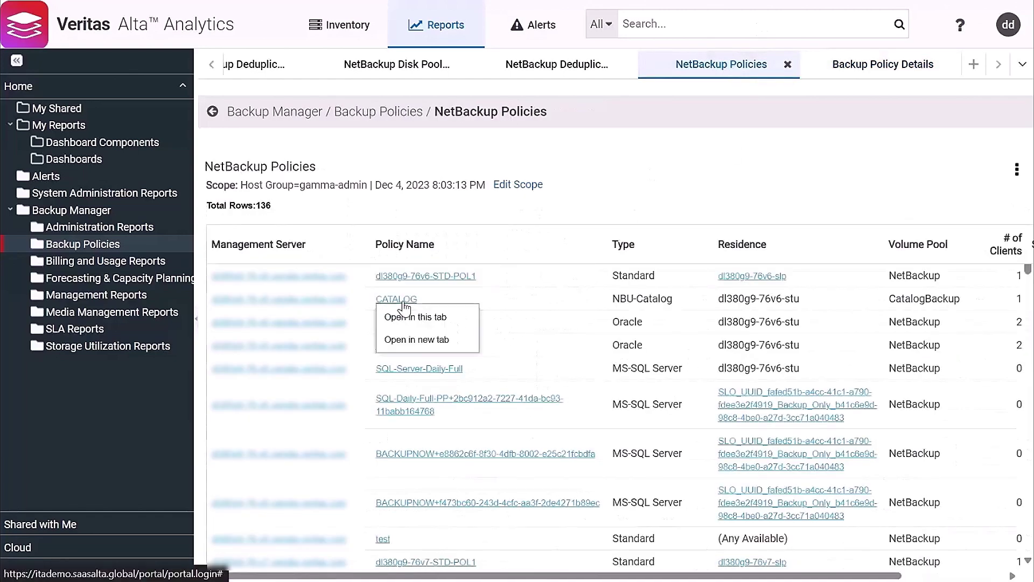
left_click(405, 339)
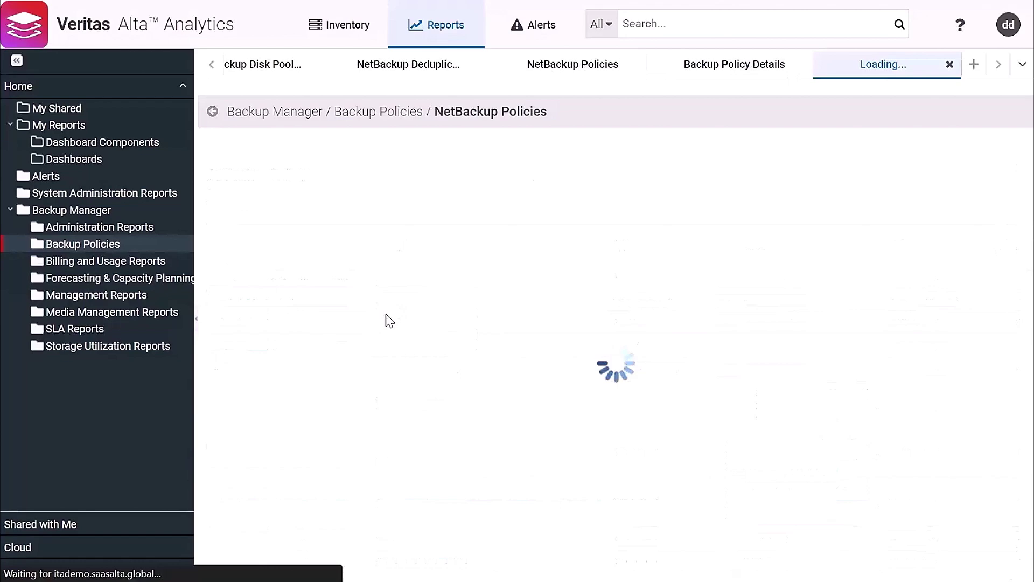
left_click_drag(491, 359, 610, 379)
left_click(486, 376)
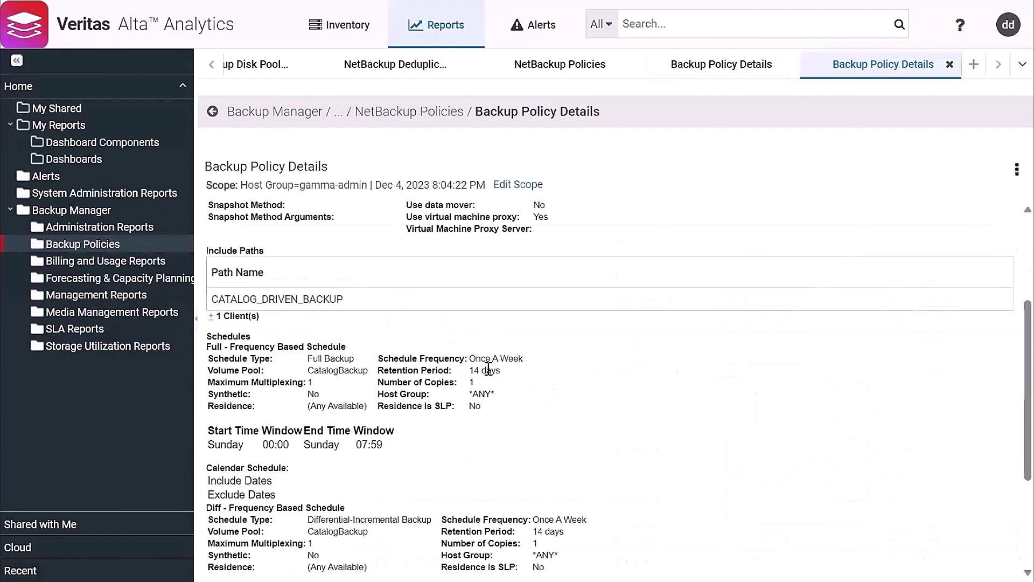
scroll(597, 381, "up", 3)
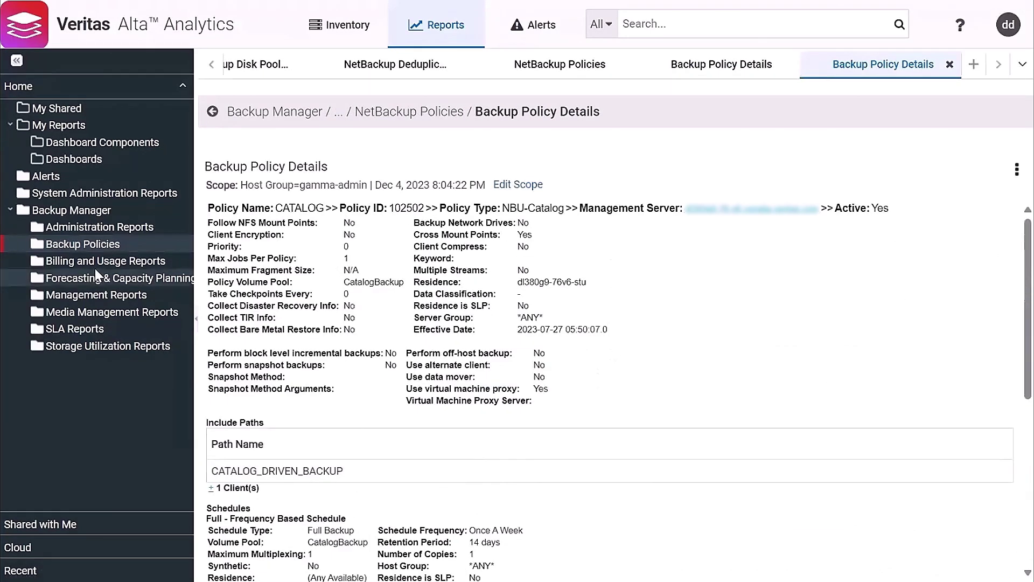
left_click(95, 263)
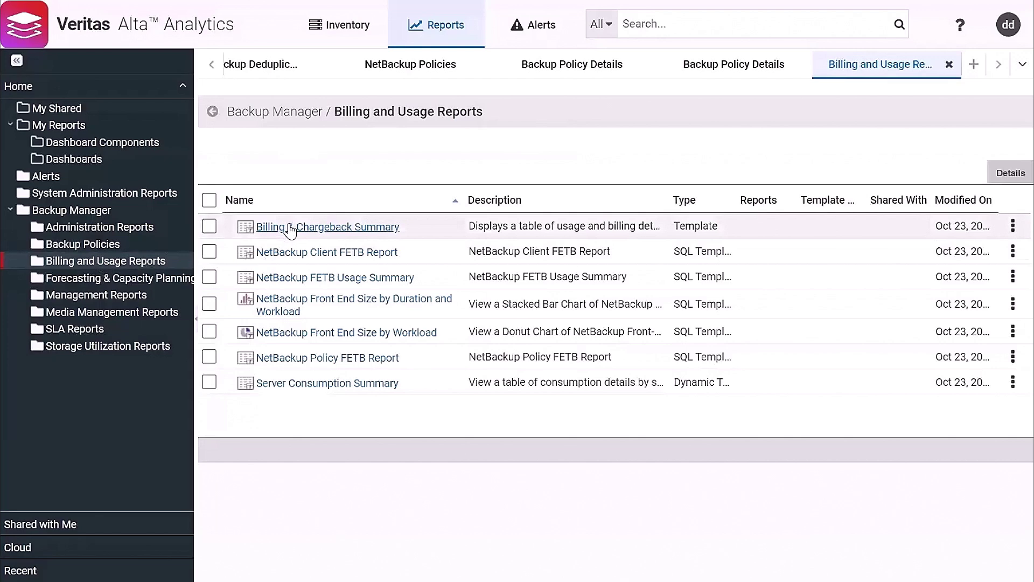
- Generate the Billing & Chargeback Summary for the last 14 days, totaling $2,375.64
left_click(378, 231)
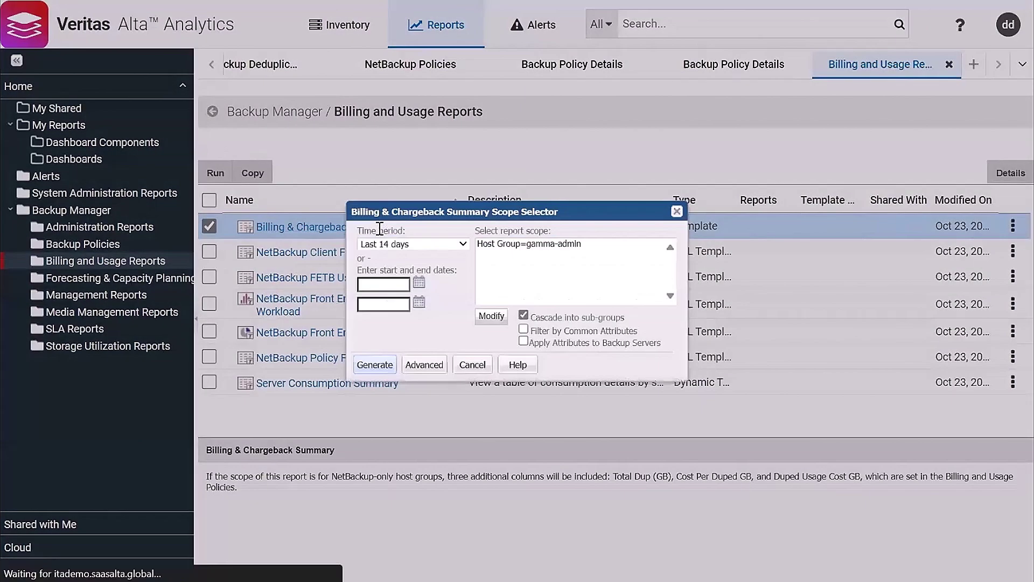
left_click(364, 367)
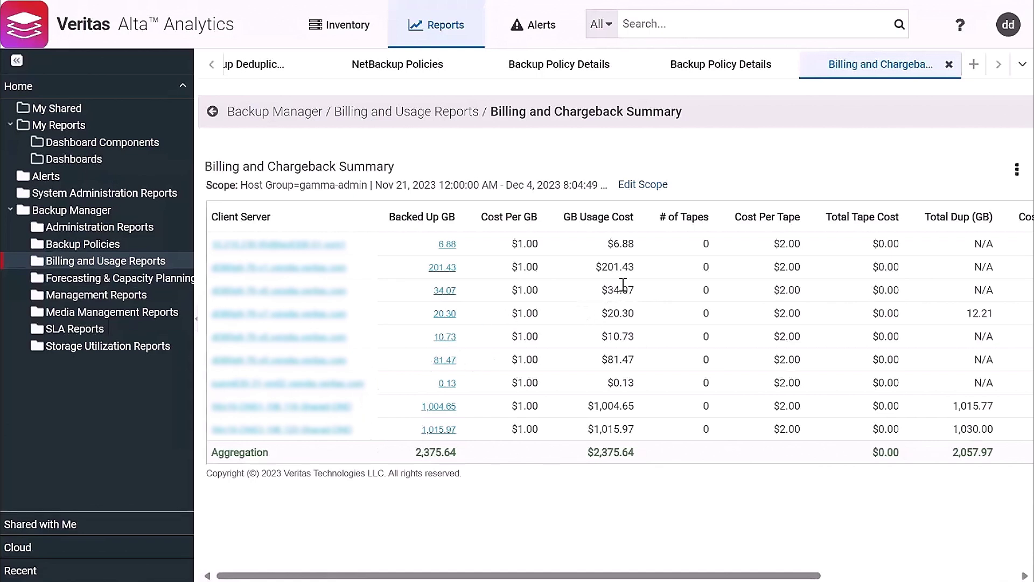
left_click_drag(606, 270, 616, 268)
left_click(521, 366)
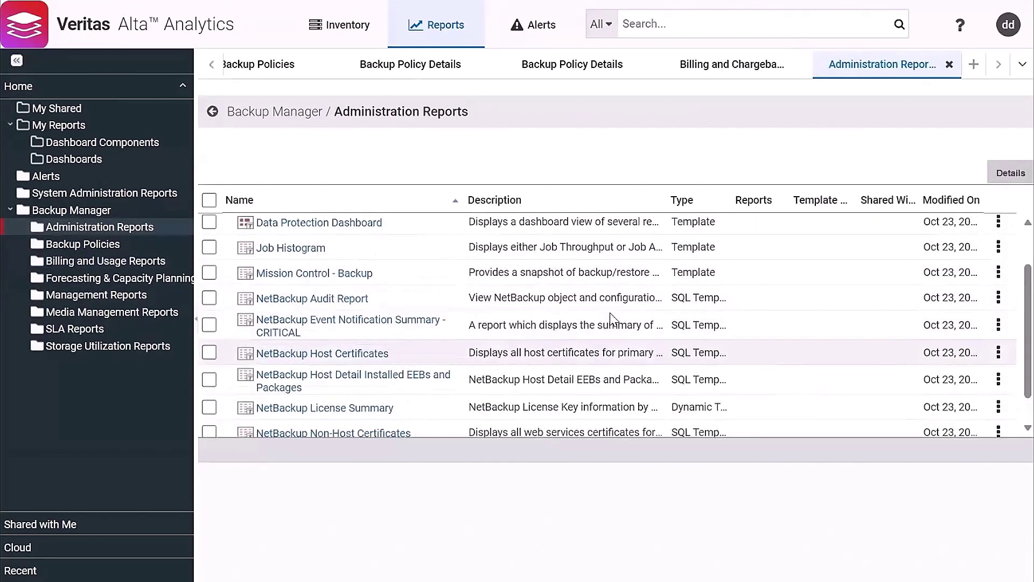
- Set the NetBackup Audit Report scope to Last 7 days with Event Category left at ALL
left_click(598, 302)
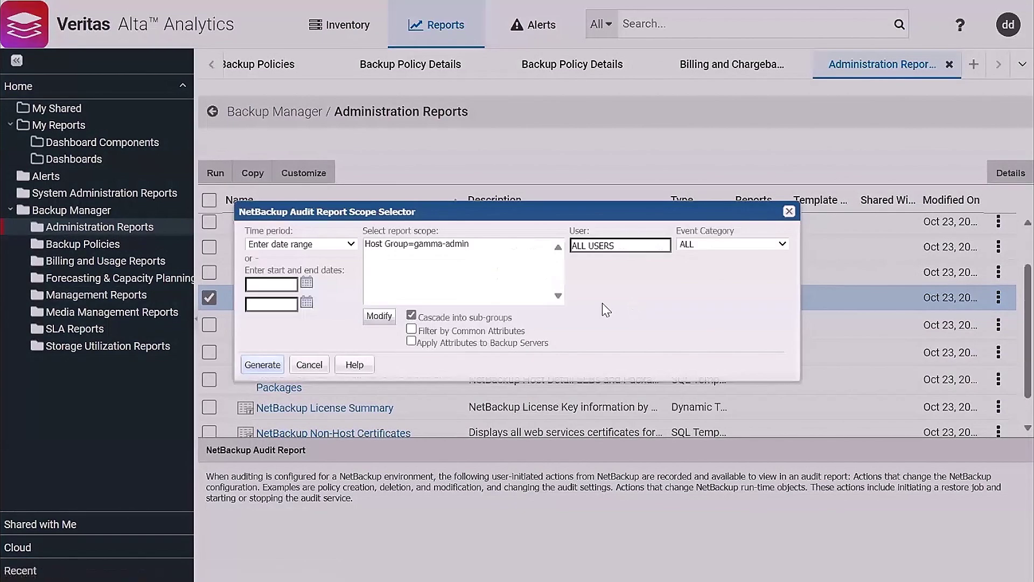
left_click(338, 247)
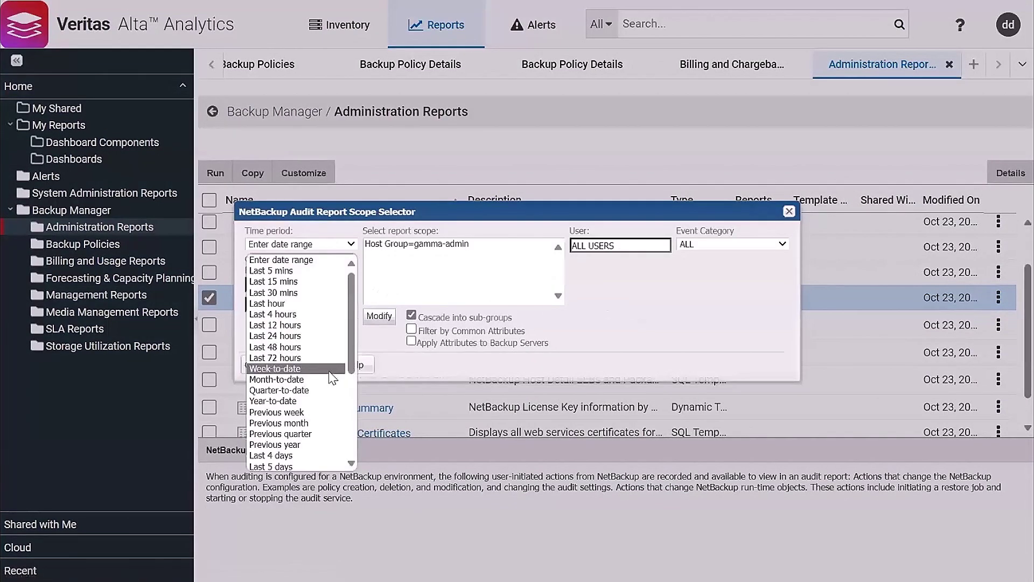
scroll(330, 372, "down", 1)
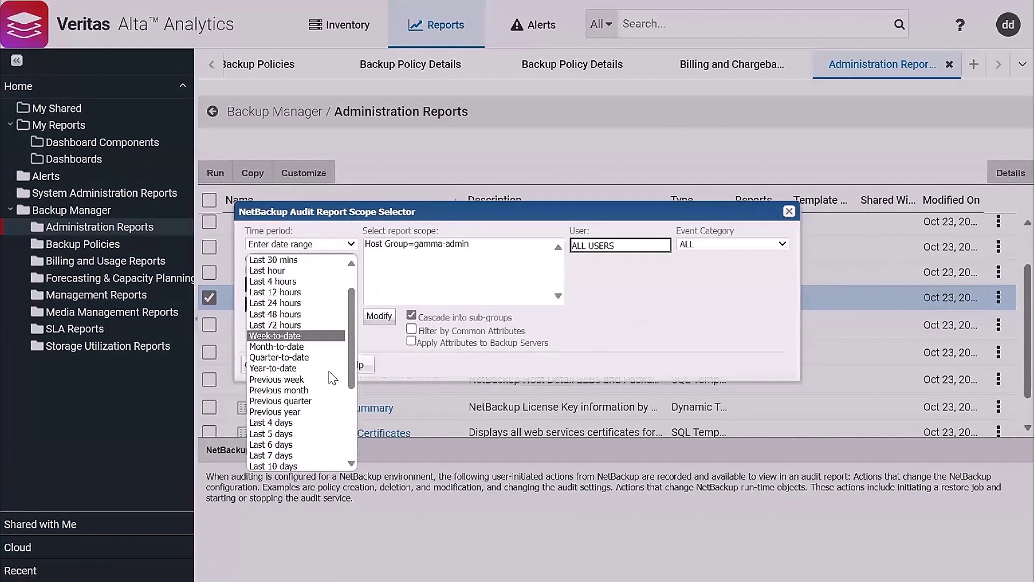
left_click(296, 455)
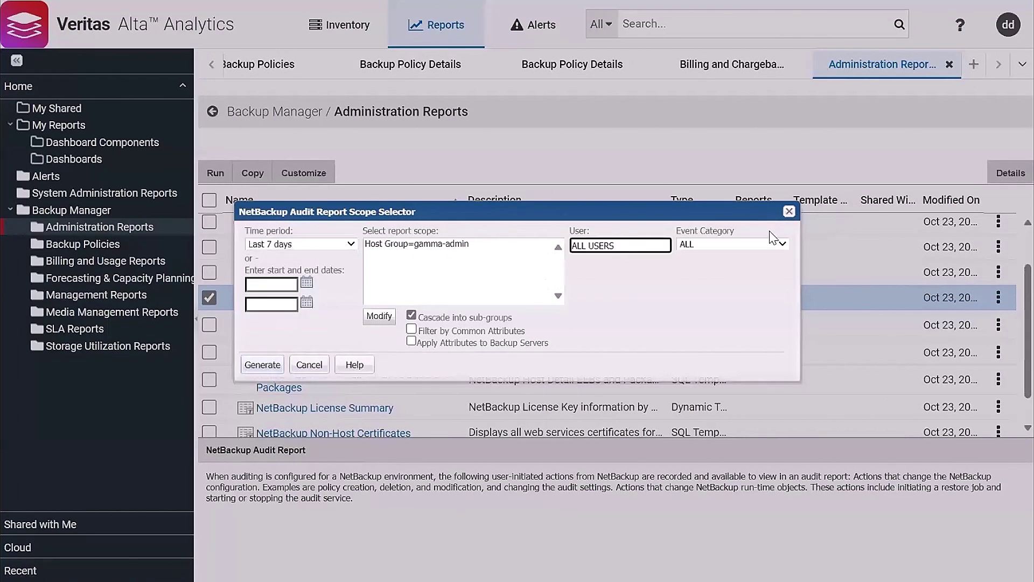
left_click(759, 249)
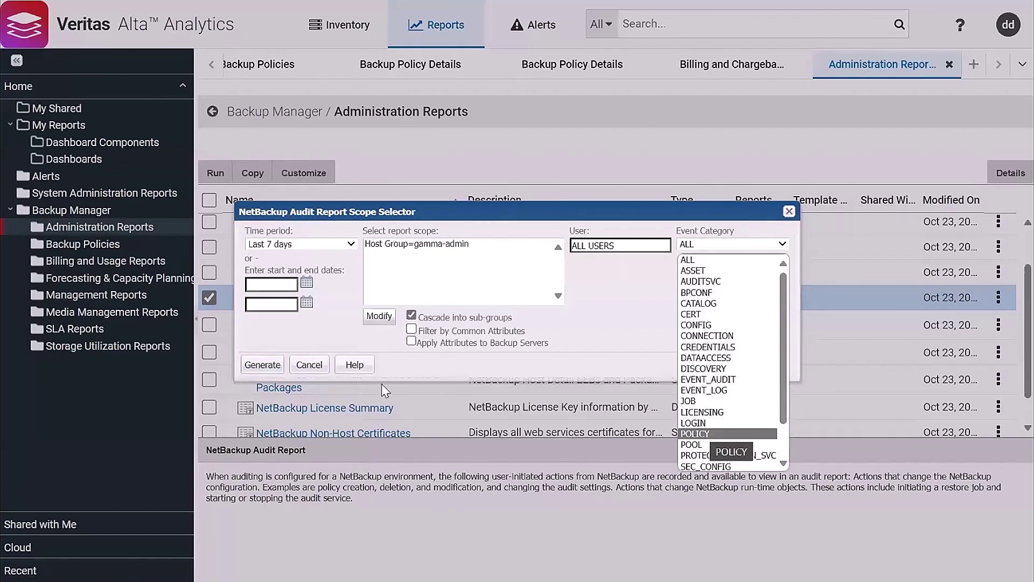
left_click(703, 434)
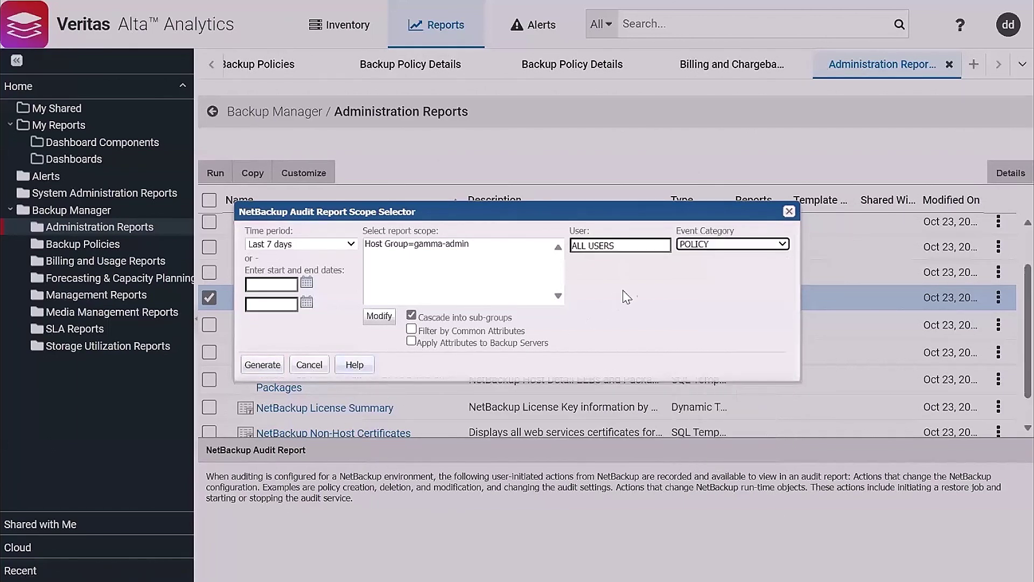
left_click(712, 244)
left_click(698, 259)
left_click(620, 245)
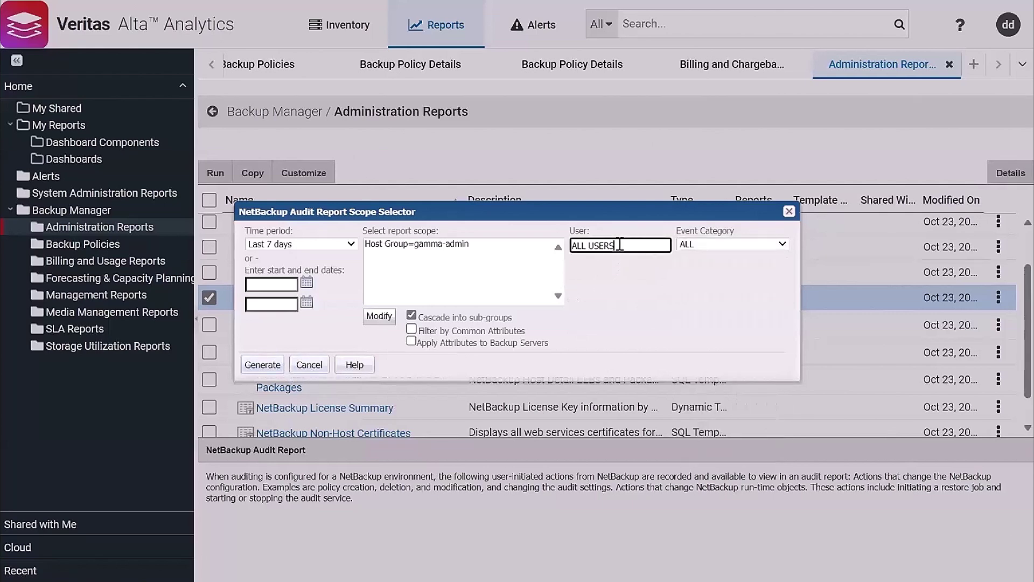
left_click(268, 364)
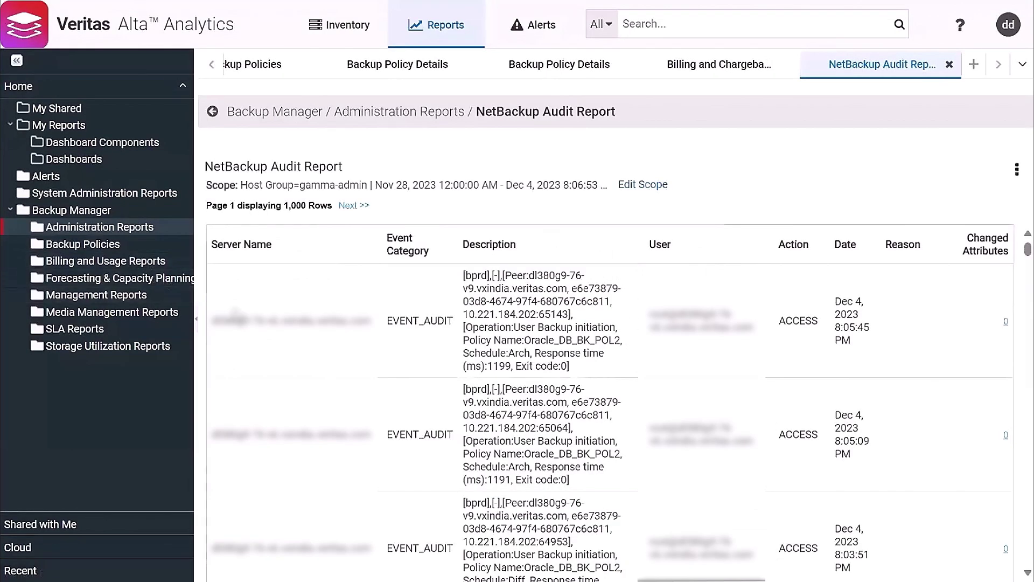
left_click_drag(245, 320, 324, 321)
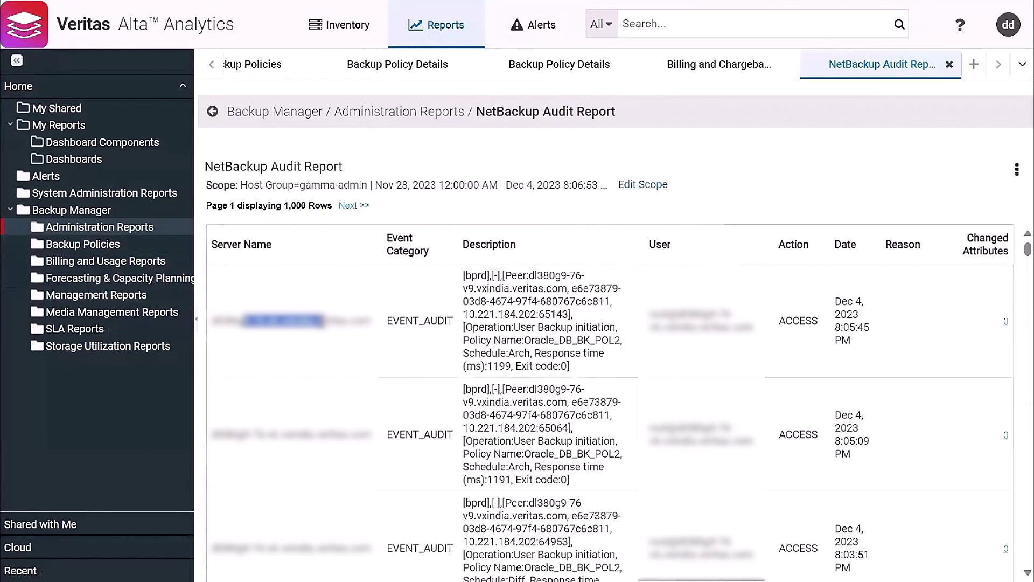
left_click(389, 355)
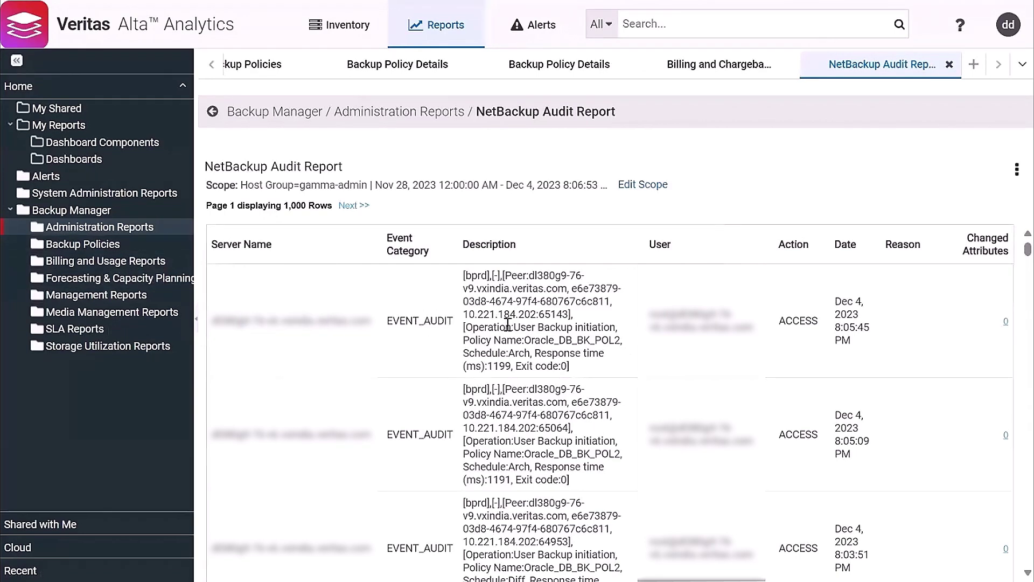
left_click_drag(501, 301, 516, 346)
left_click(591, 349)
scroll(967, 308, "down", 7)
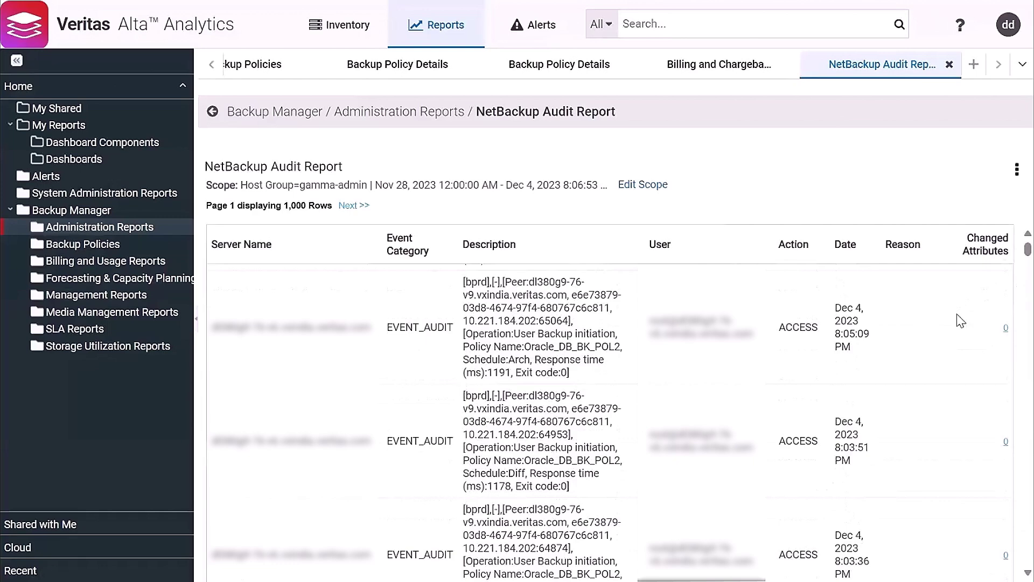
scroll(937, 350, "down", 3)
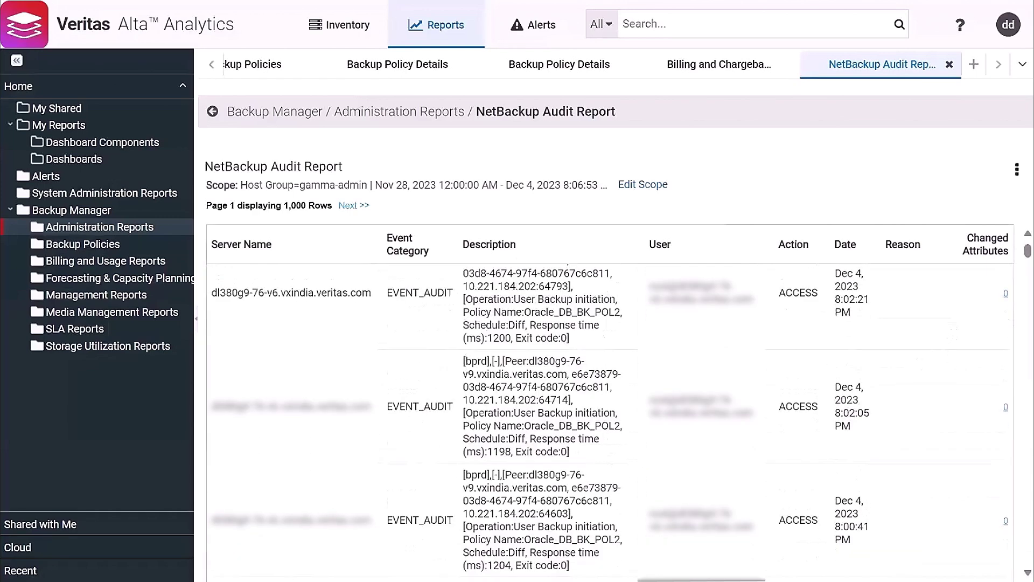
scroll(1011, 302, "down", 10)
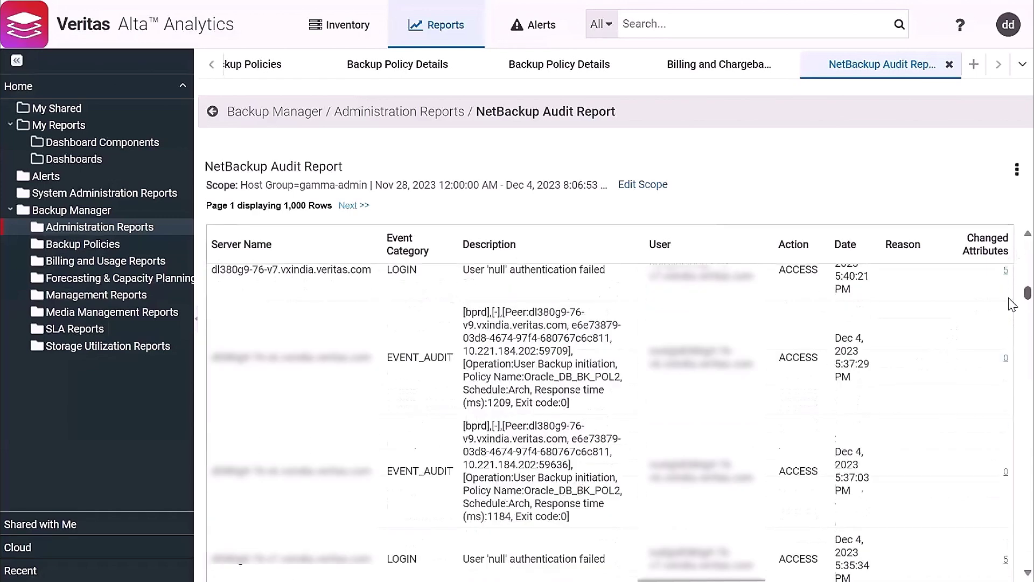
scroll(1012, 313, "down", 10)
scroll(1011, 320, "down", 10)
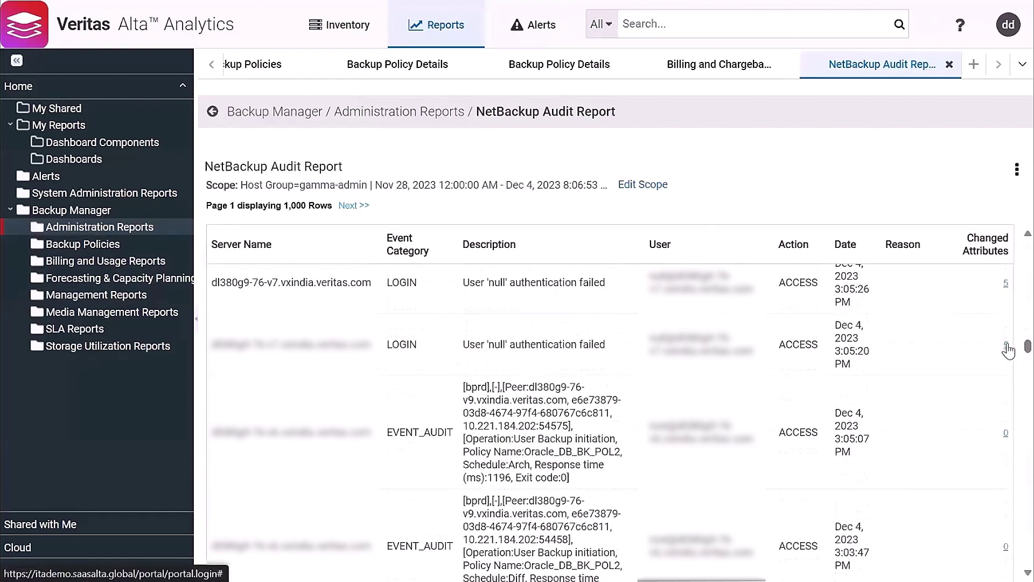
left_click_drag(488, 344, 582, 344)
left_click(561, 342)
- View the changed attributes of the 3:05:20 PM failed login, then return to the NetBackup Audit Report
left_click(1006, 348)
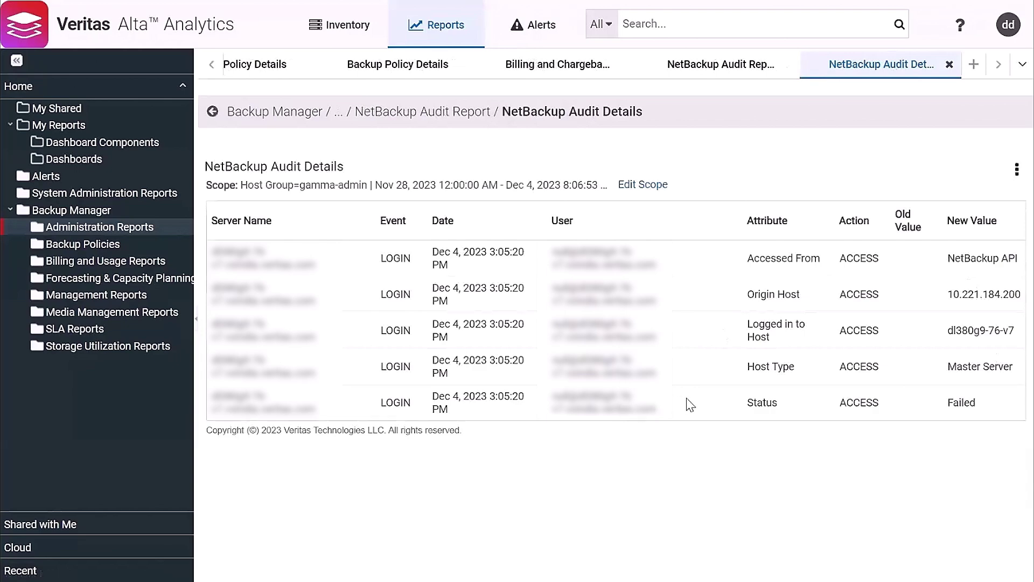
left_click_drag(767, 259, 776, 294)
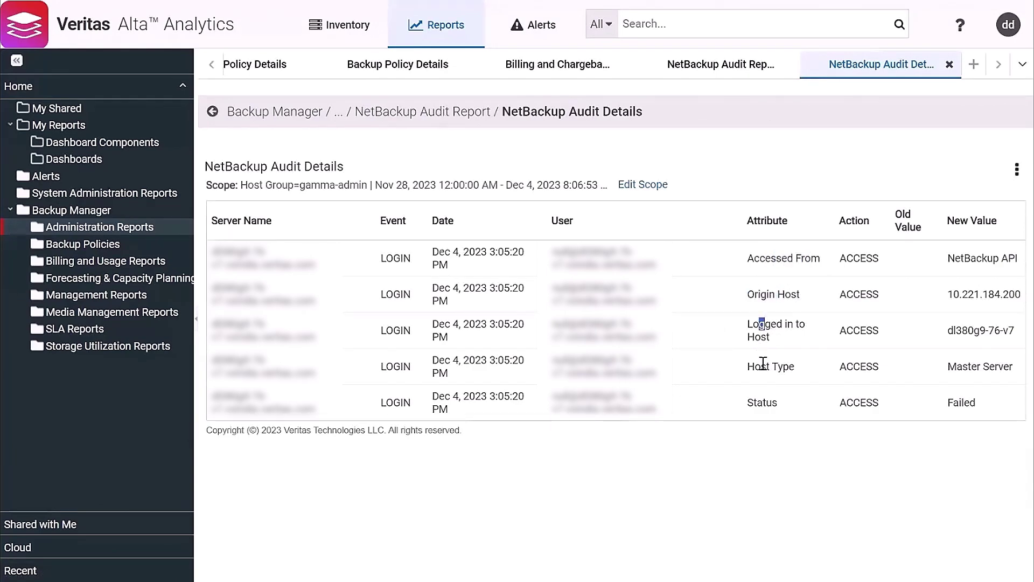
left_click(721, 64)
- Edit the audit report's scope to show only the Policy event category
scroll(517, 422, "up", 2)
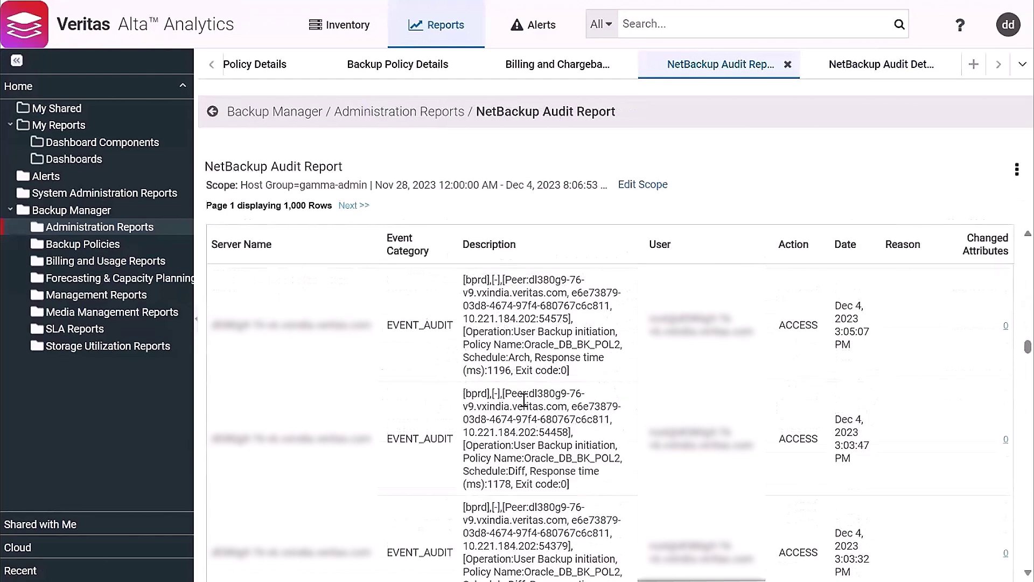
right_click(523, 400)
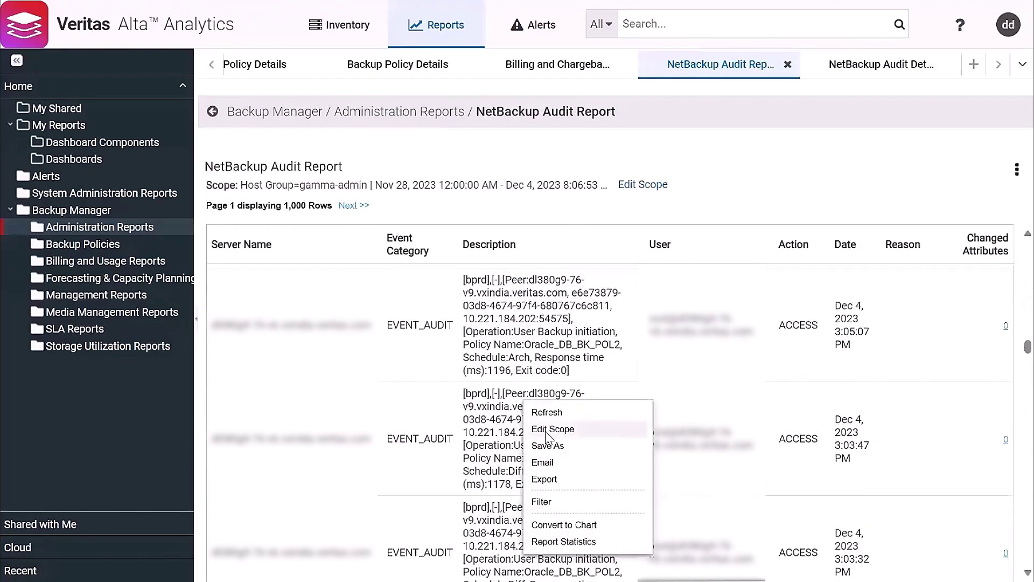
left_click(549, 430)
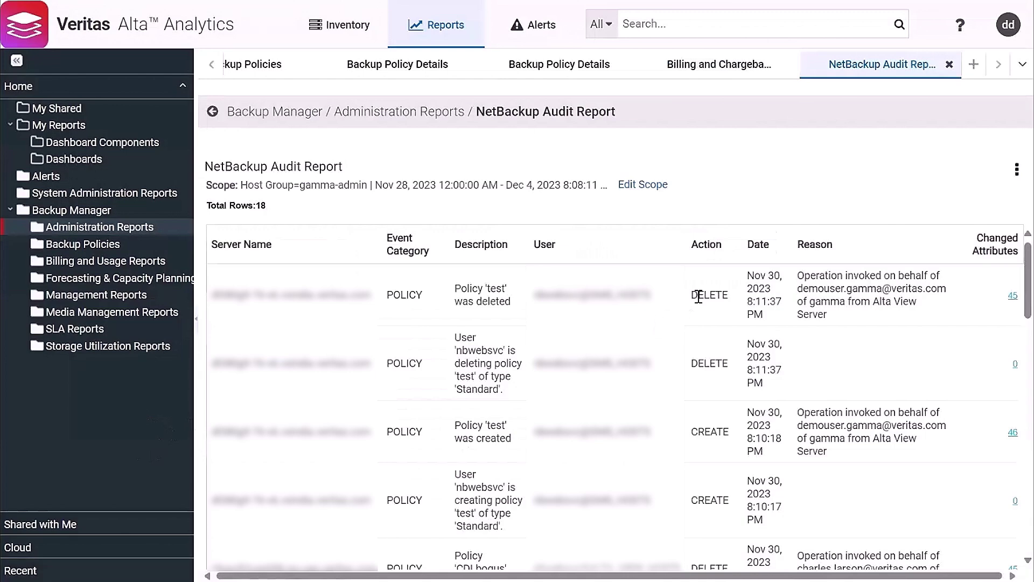
- Review the 18 policy rows, including the CREATE and DELETE events for 'CDLbogus'
left_click_drag(699, 297, 719, 296)
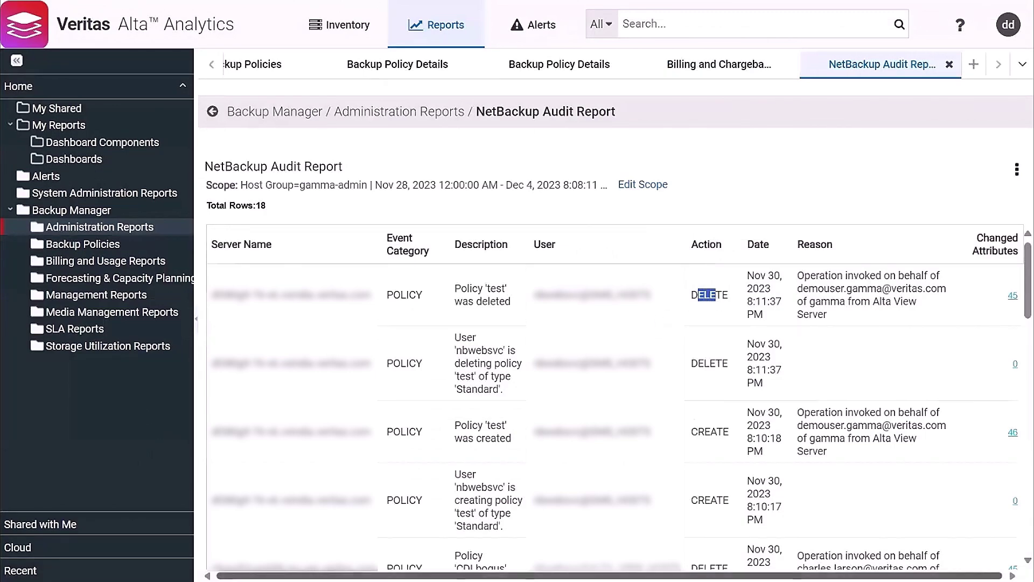
scroll(614, 398, "right", 1)
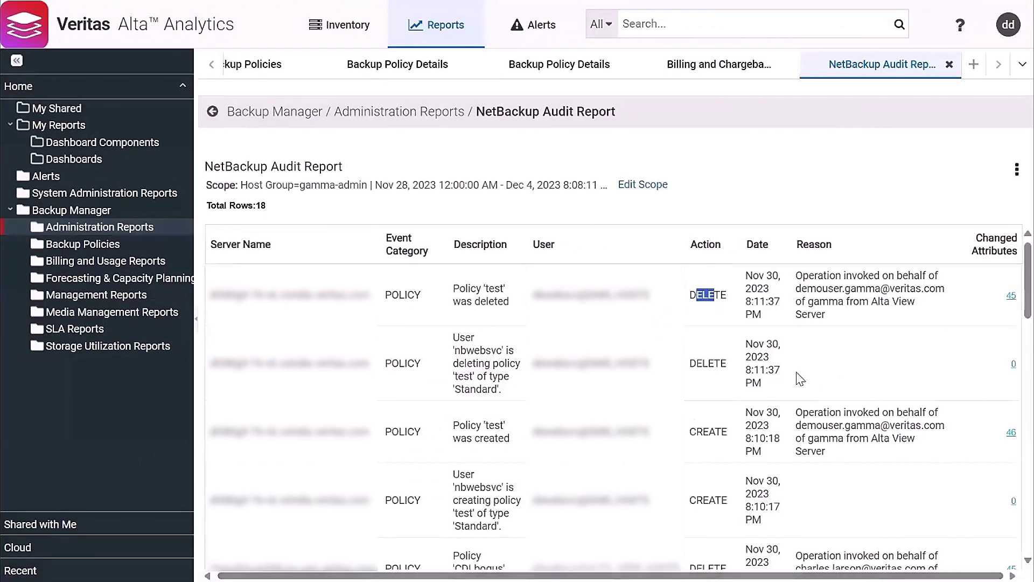
scroll(729, 363, "down", 4)
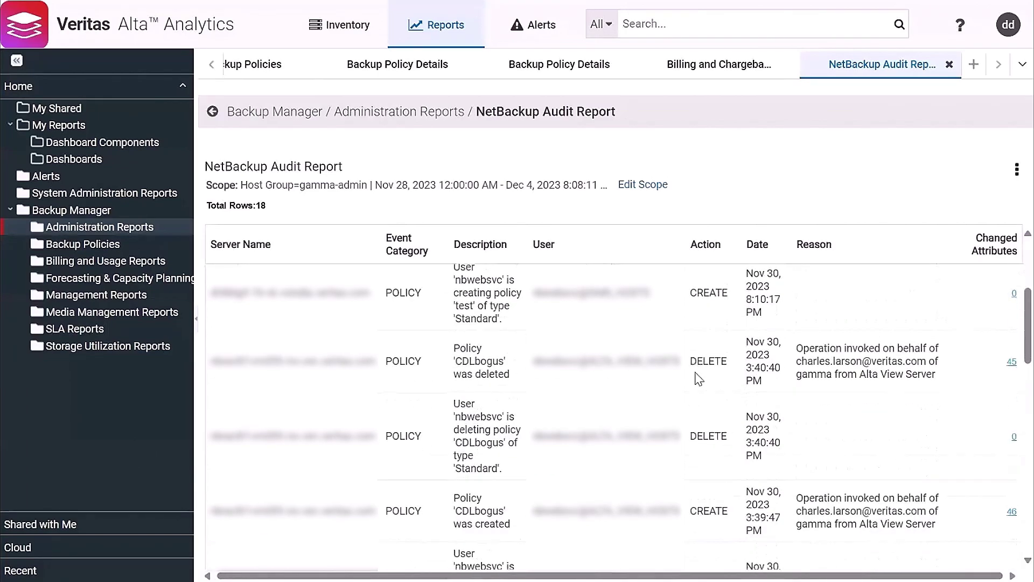
scroll(697, 377, "down", 1)
double_click(718, 309)
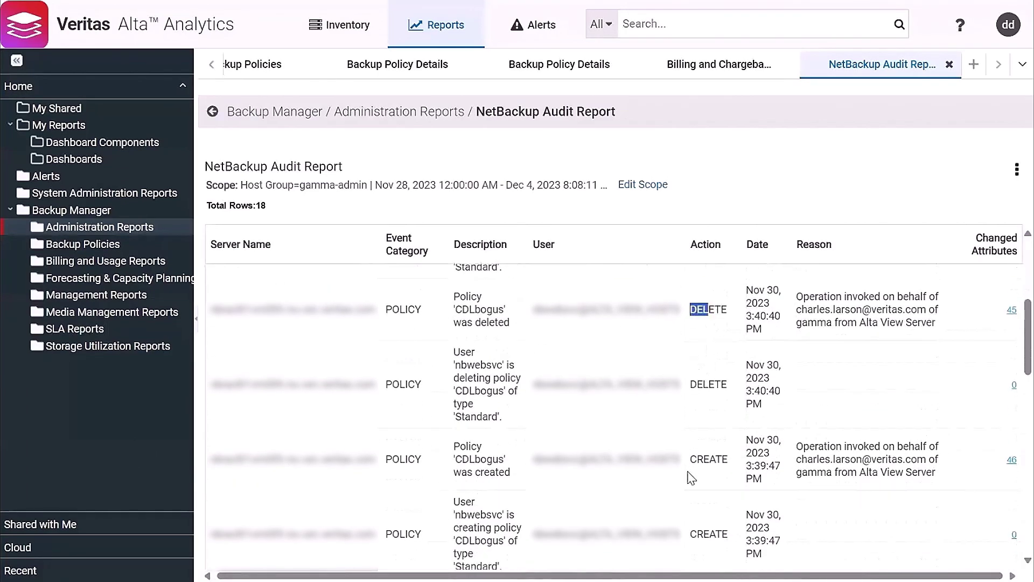
left_click_drag(698, 459, 721, 458)
scroll(723, 458, "down", 1)
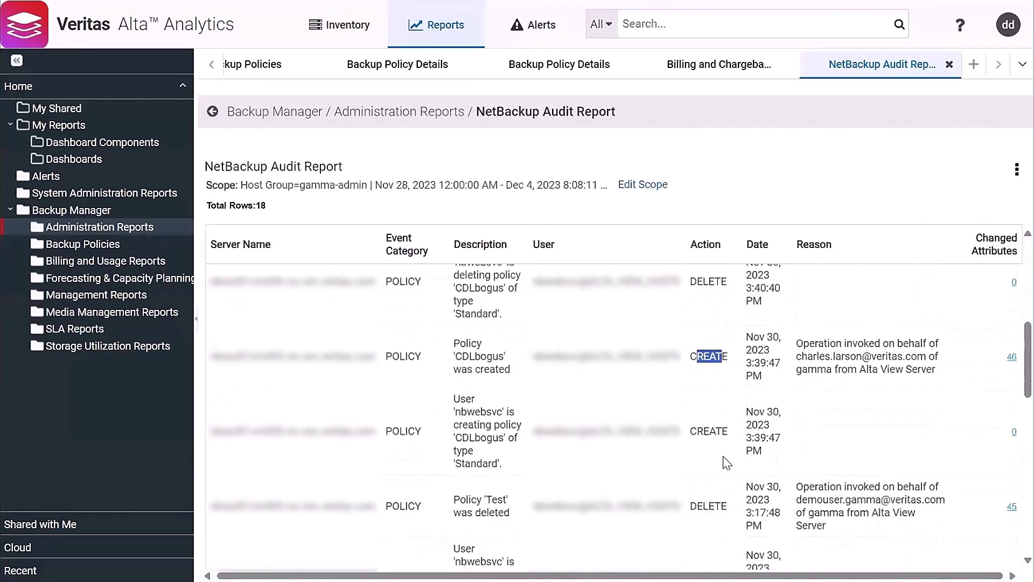
scroll(724, 460, "up", 5)
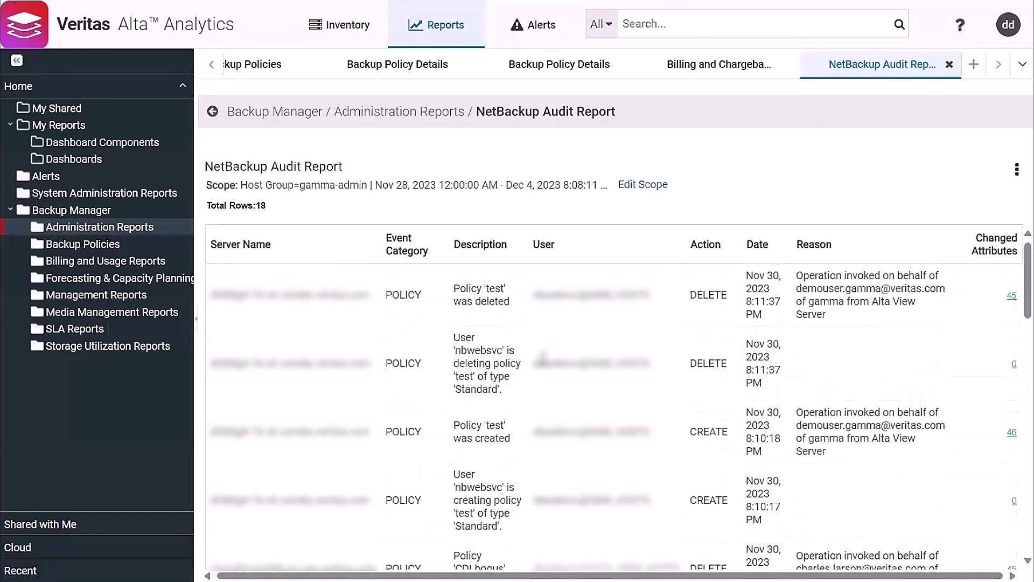
right_click(560, 220)
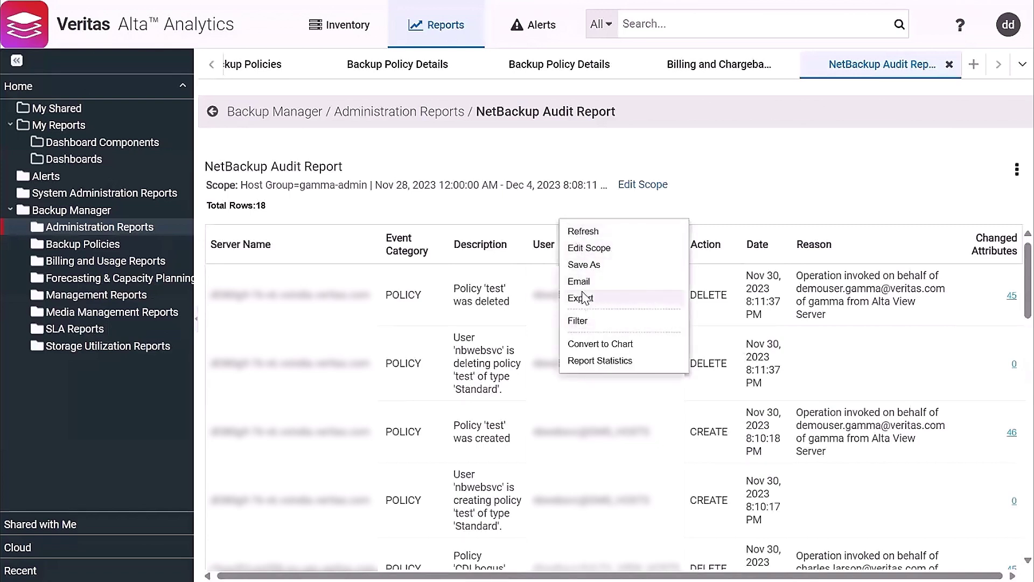
left_click(705, 201)
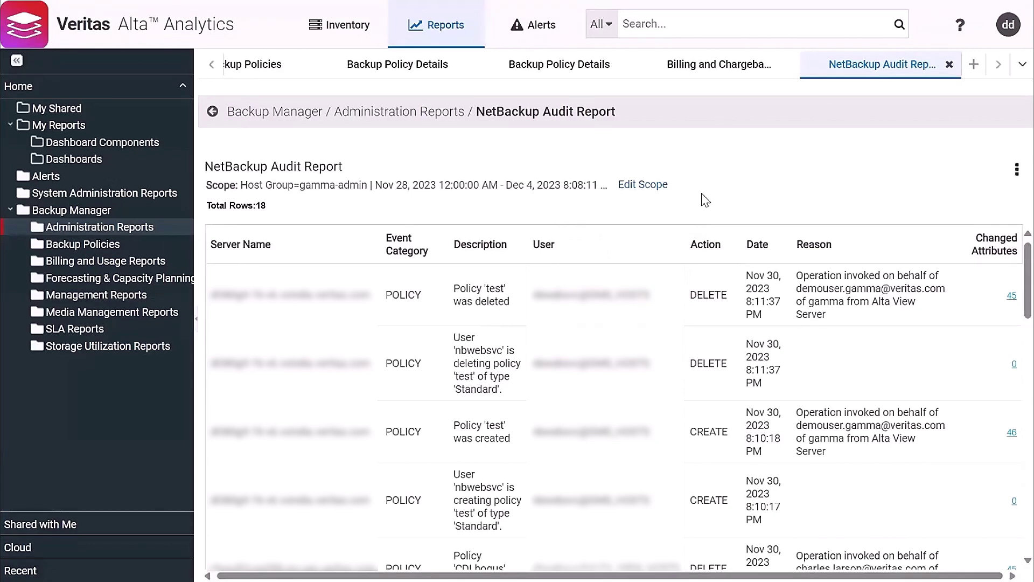
right_click(655, 246)
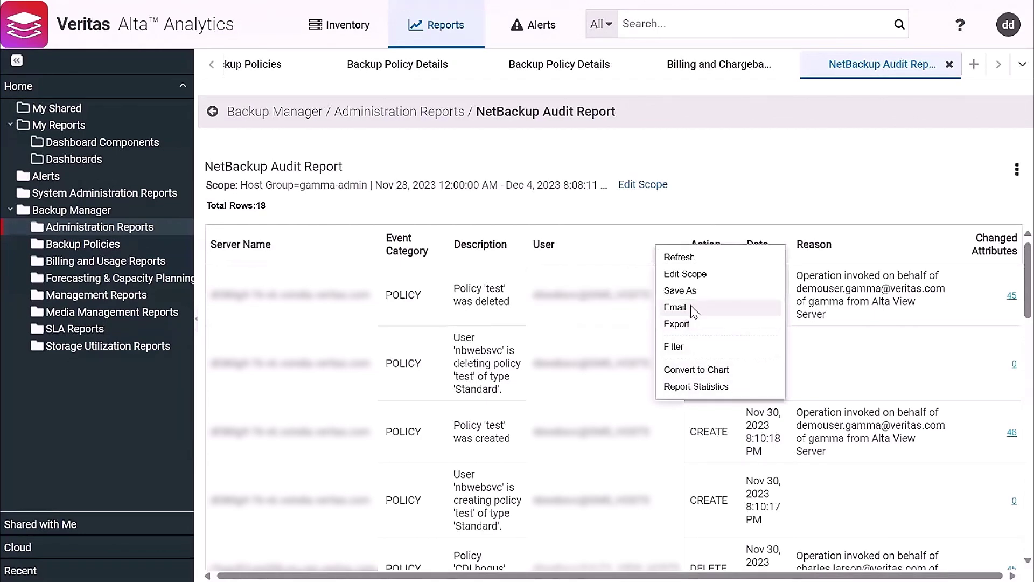
left_click(809, 196)
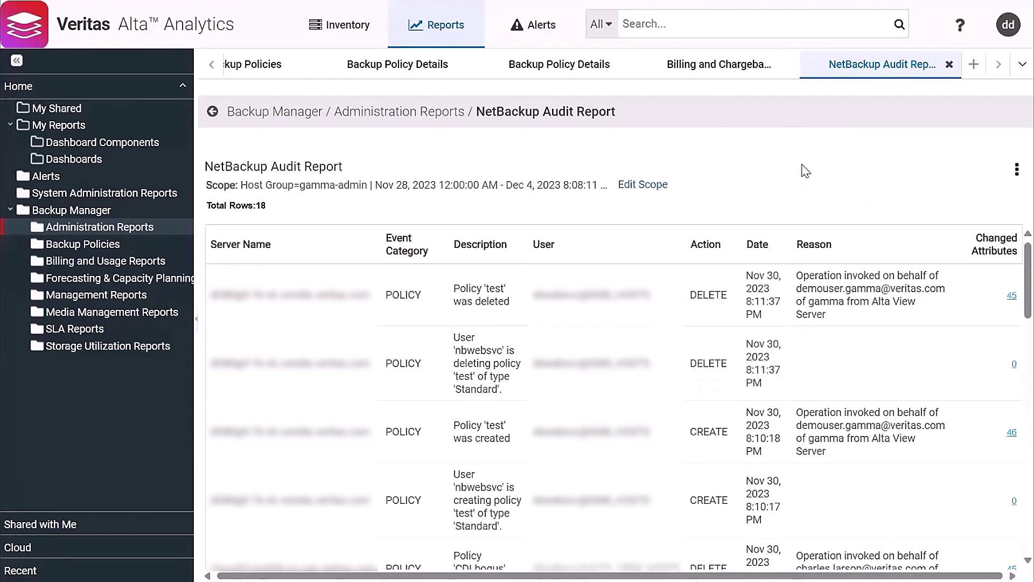
- Search the portal for 'verision', which returns no results
left_click(657, 23)
type("verision")
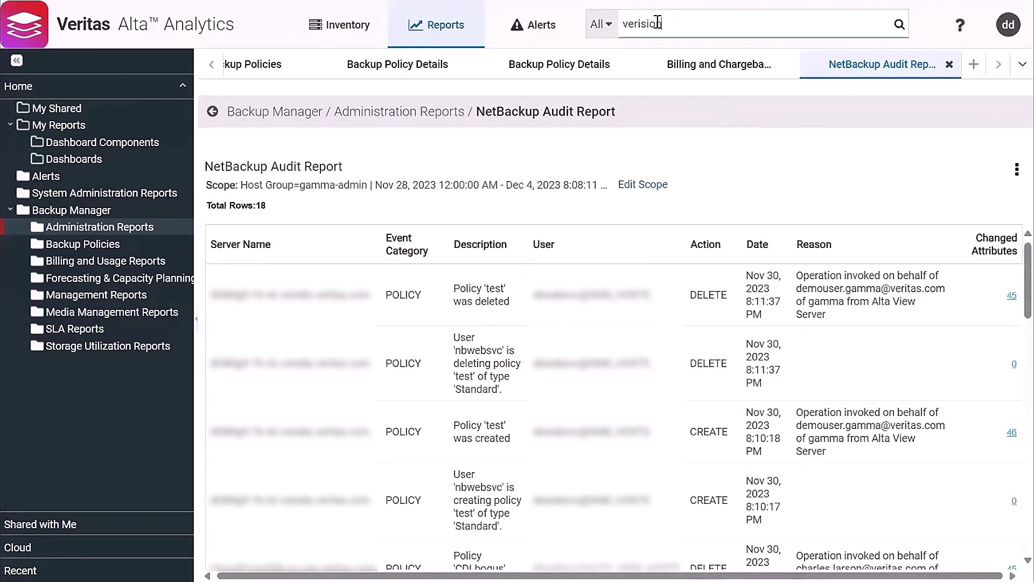
key("Return")
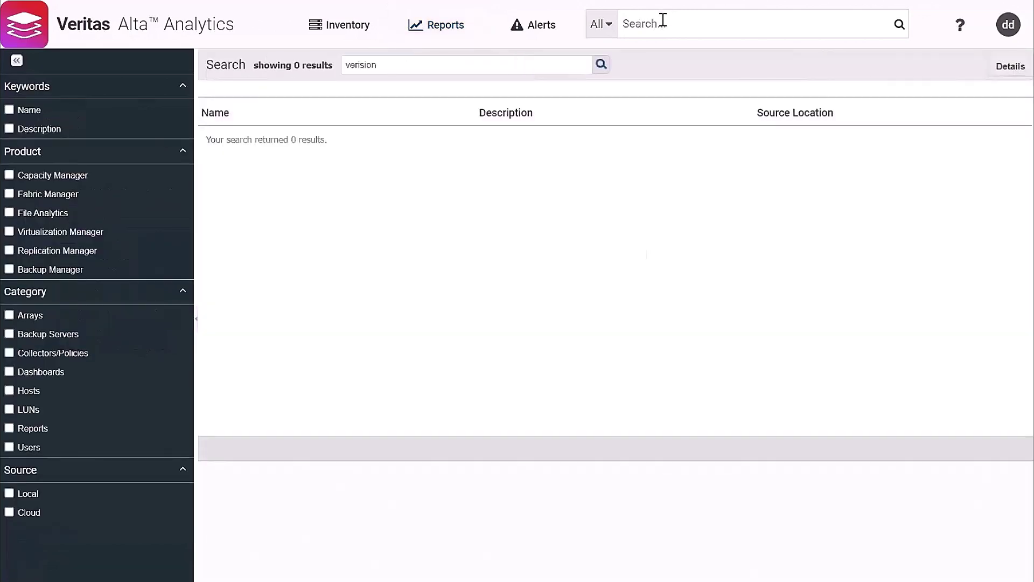
- Search for 'status' and browse the 19 matching reports
left_click(662, 20)
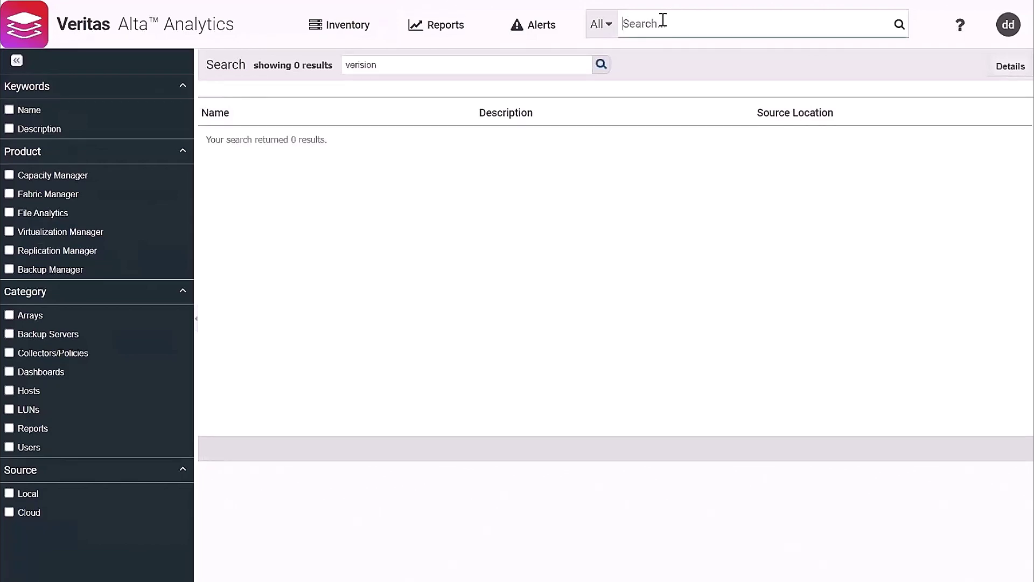
type("status")
key("Return")
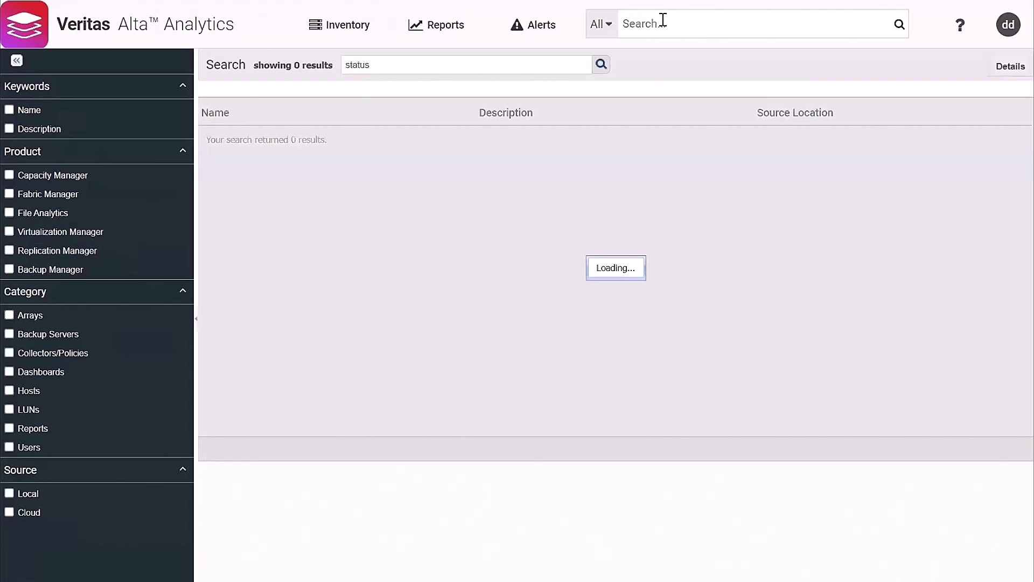
scroll(343, 320, "down", 1)
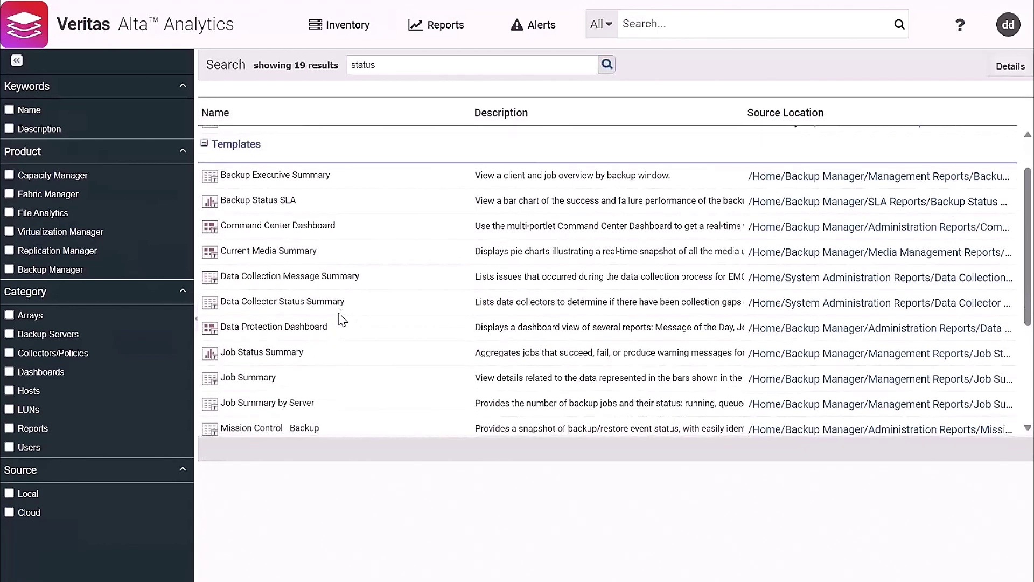
scroll(343, 321, "down", 1)
scroll(347, 330, "up", 2)
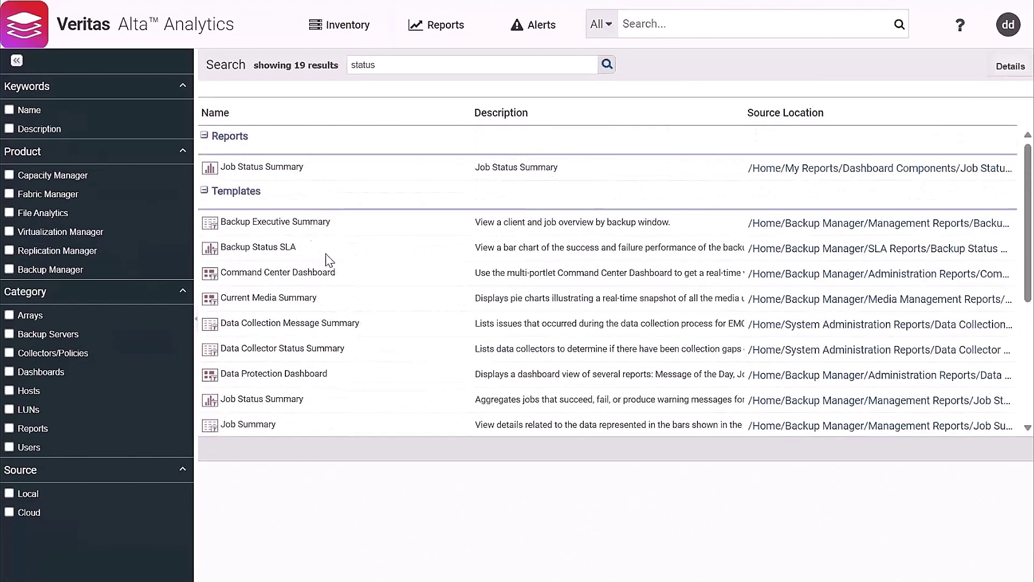
- Generate the Backup Executive Summary for gamma-admin, Nov 21–Dec 4, 2023, totaling 2,489 jobs
double_click(288, 222)
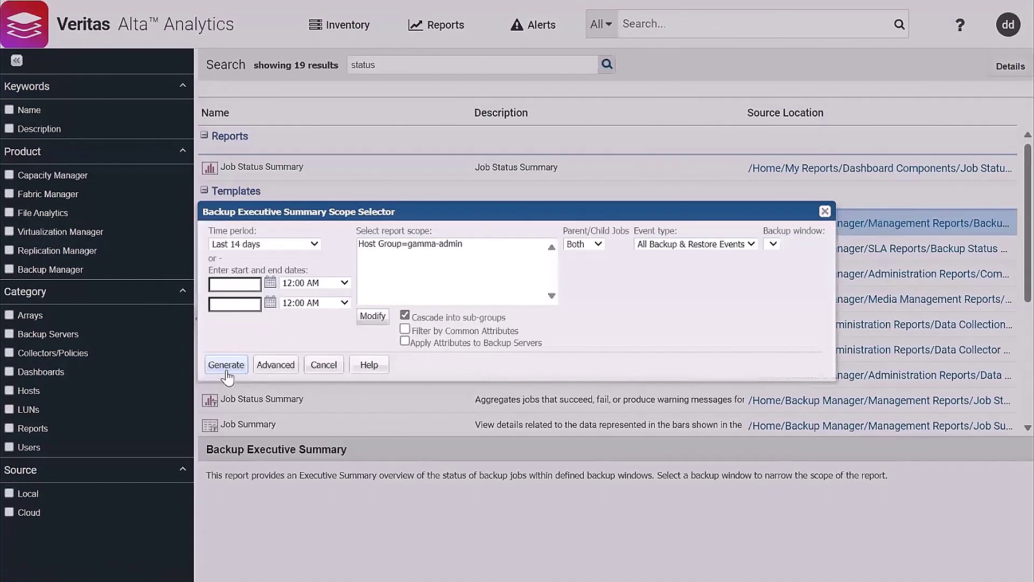
left_click(226, 365)
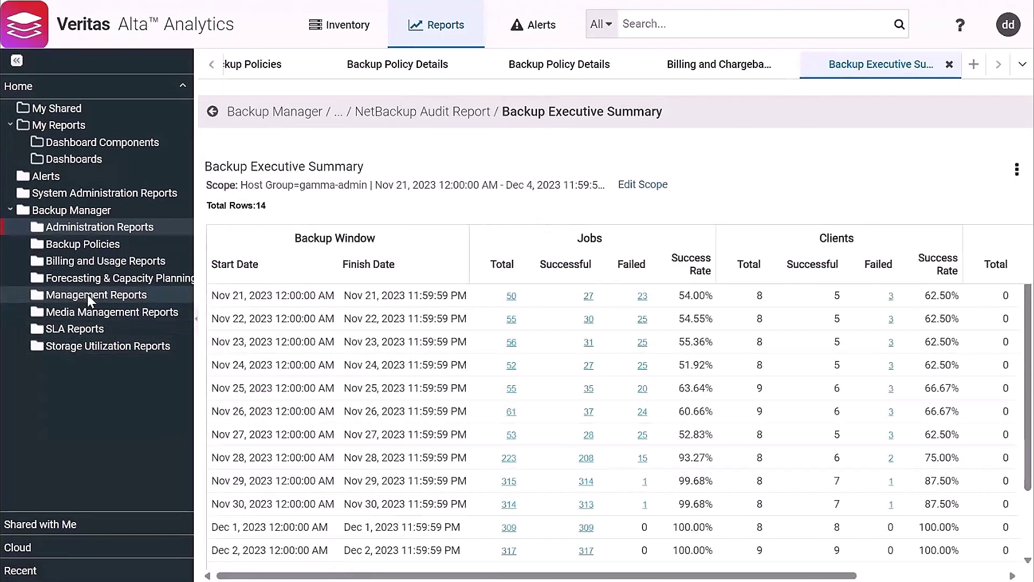
scroll(305, 401, "down", 2)
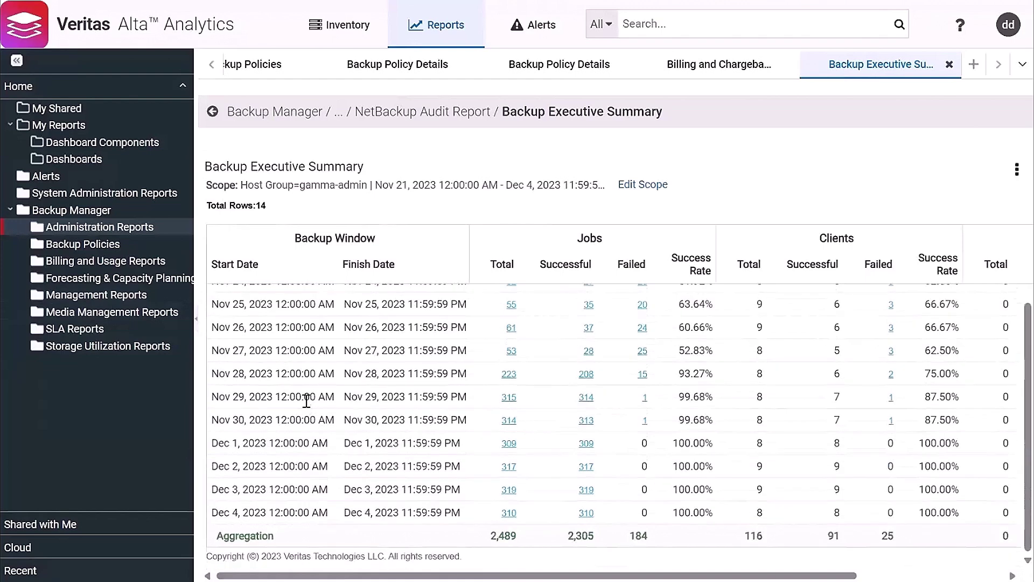